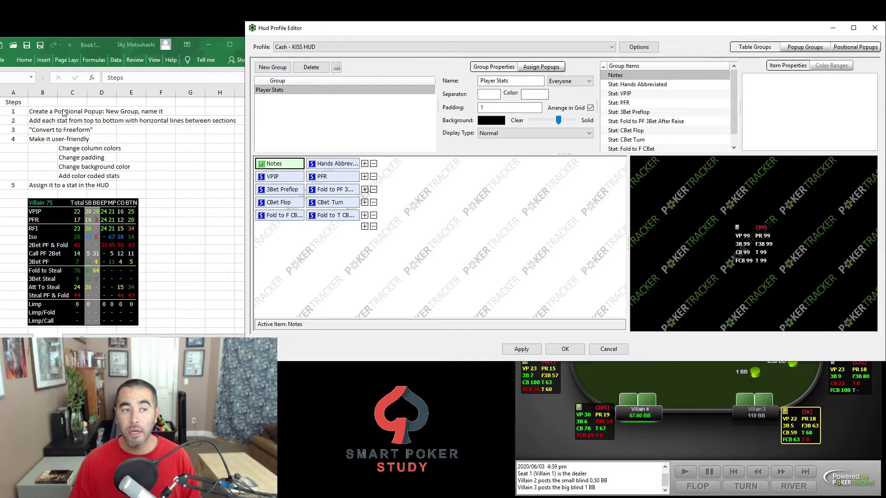
# - Create a new positional popup group and name it Preflop
pyautogui.click(866, 49)
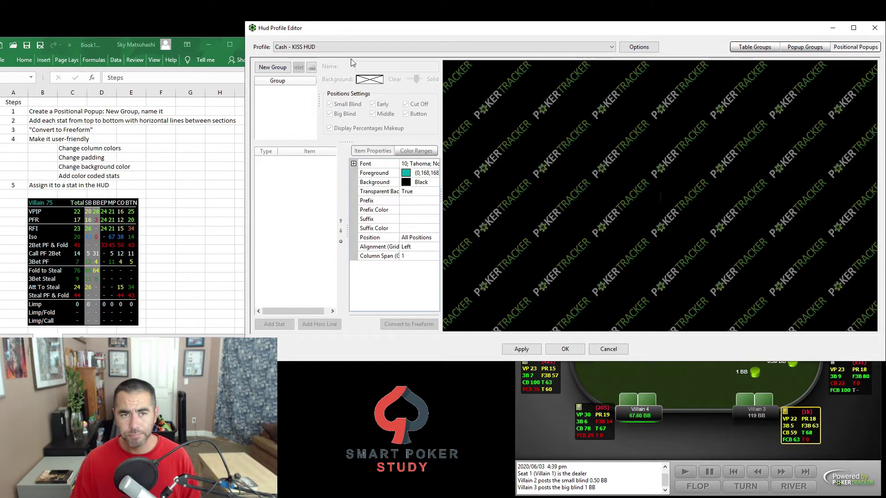
pyautogui.click(273, 68)
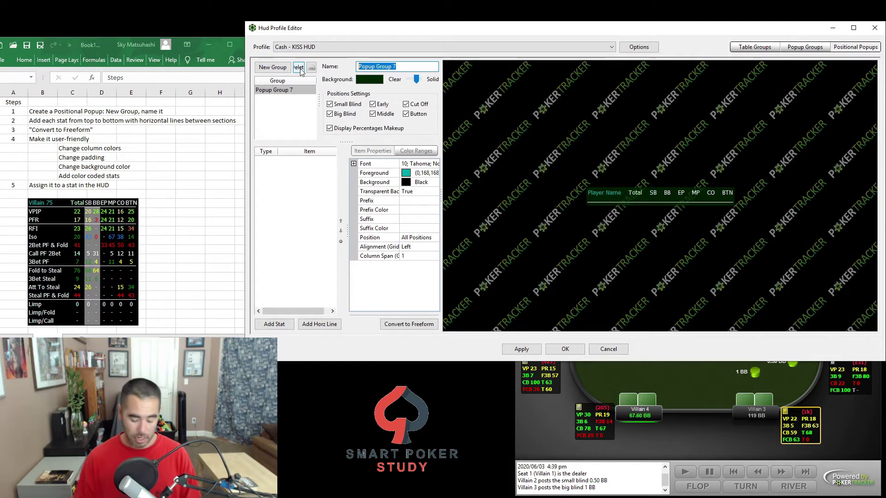
pyautogui.write('Preflop')
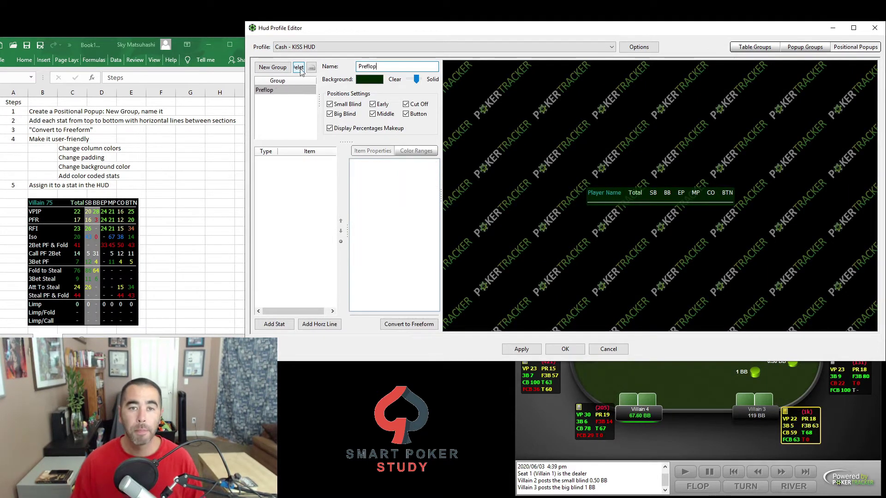
# - Add the VPIP stat with its default label to the Preflop popup and turn off Display Percentages Makeup
pyautogui.click(275, 328)
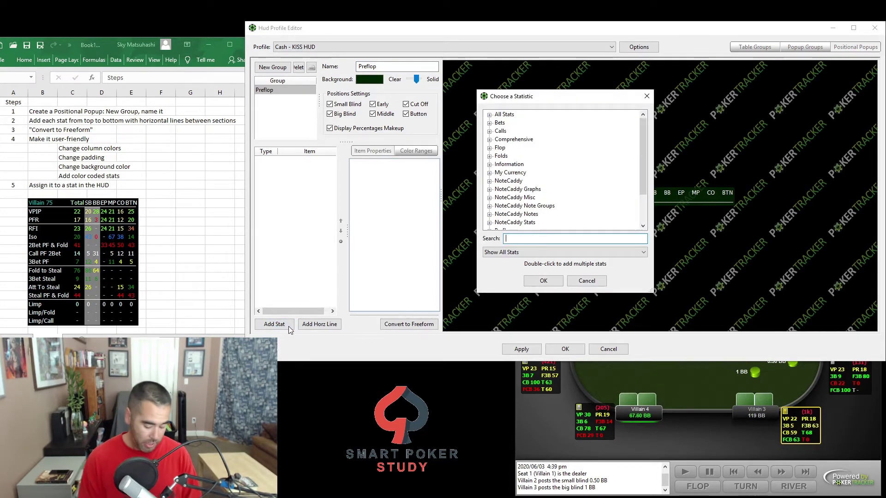
pyautogui.write('vpi')
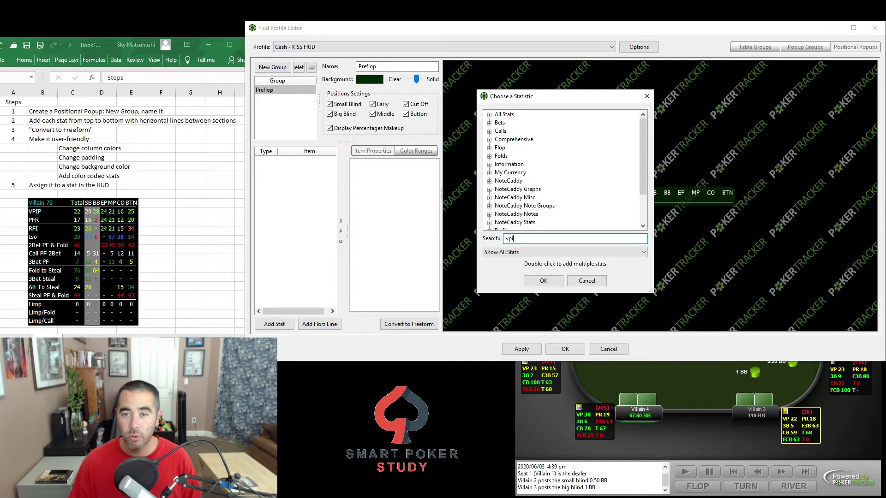
pyautogui.doubleClick(514, 123)
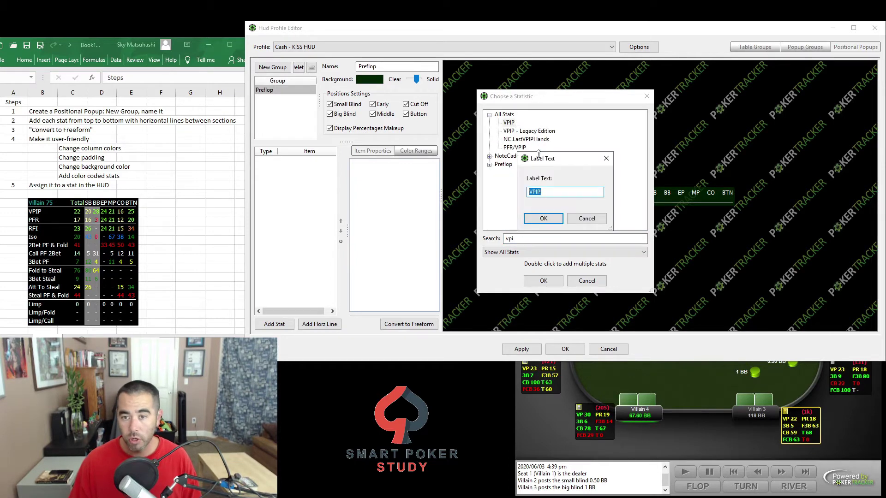
pyautogui.click(543, 219)
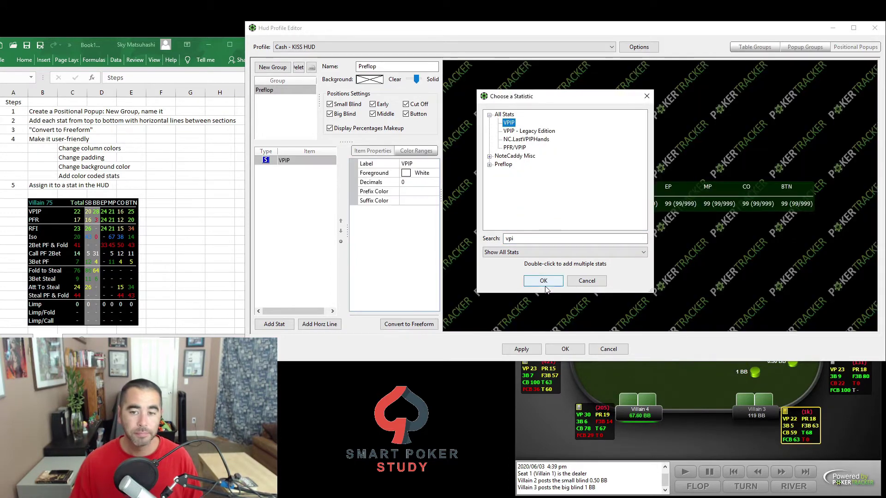
pyautogui.click(544, 281)
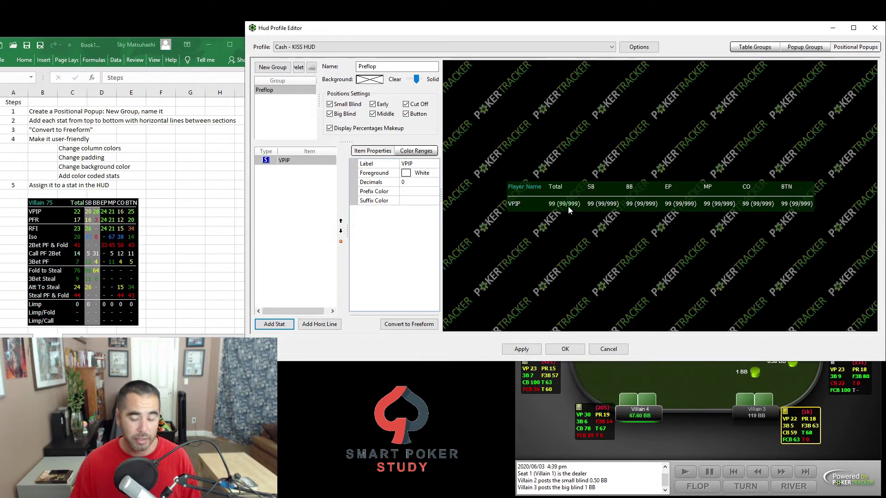
pyautogui.click(330, 129)
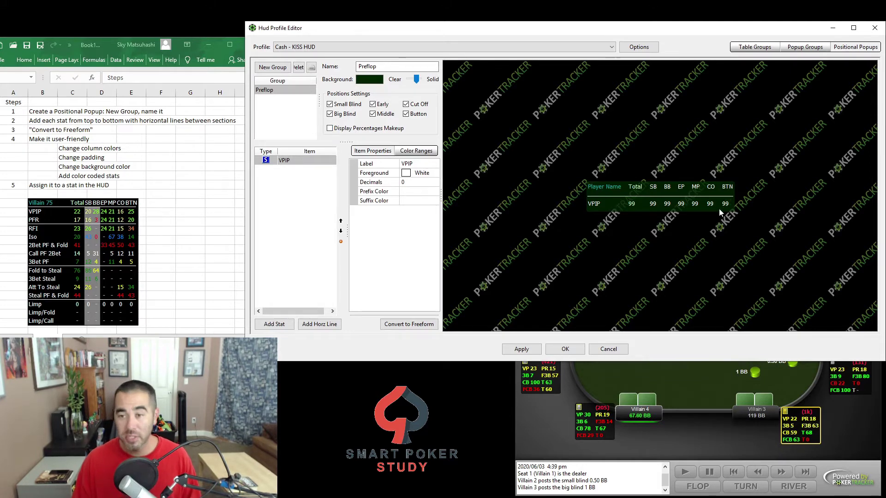
# - Add the PFR stat with its default label below VPIP in the Preflop popup
pyautogui.click(276, 325)
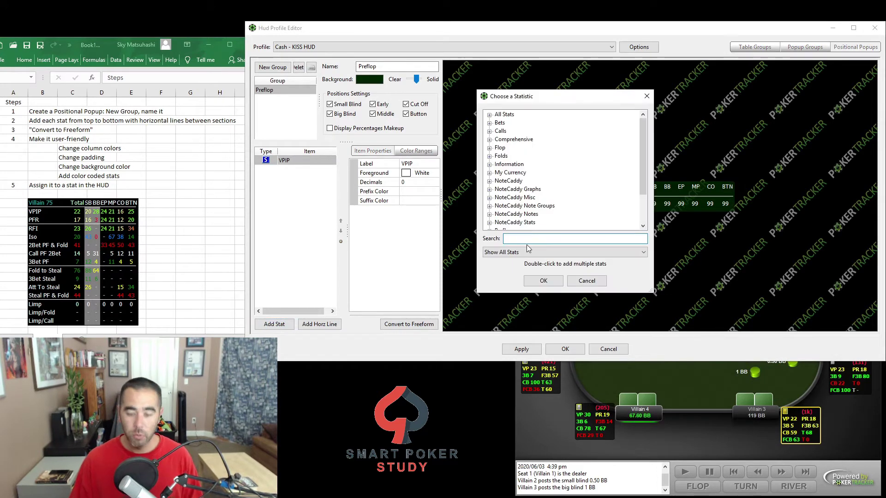
pyautogui.write('pfr')
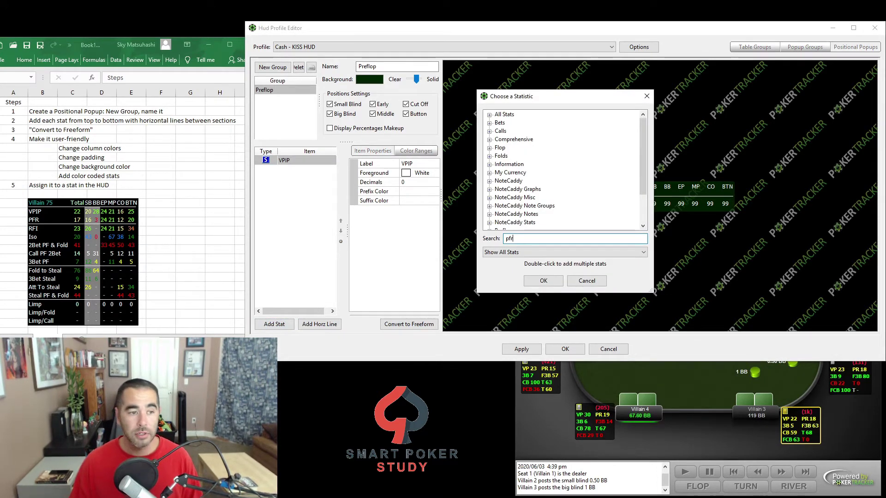
pyautogui.doubleClick(508, 122)
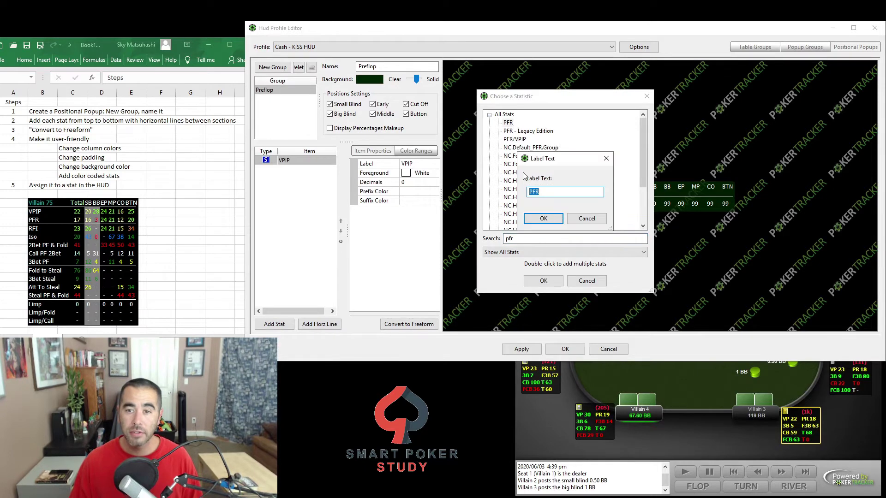
pyautogui.click(549, 219)
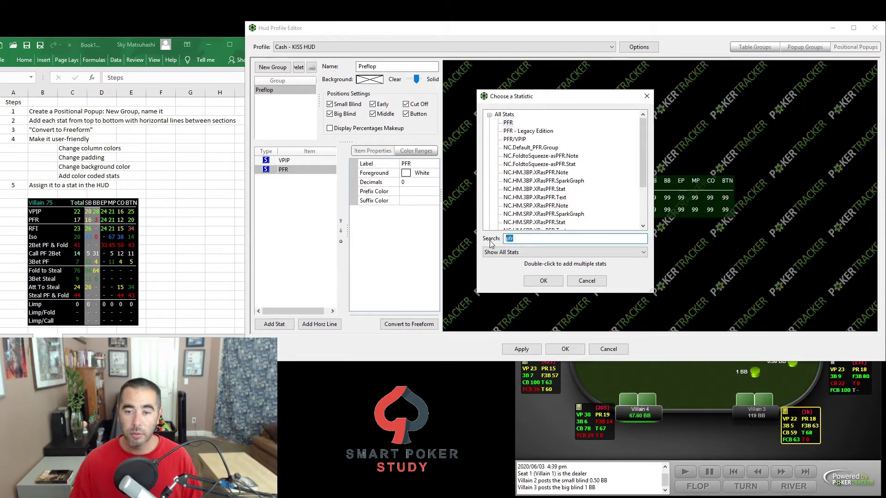
# - Add the Raise First In stat to the Preflop popup with the label RFI
pyautogui.write('ra')
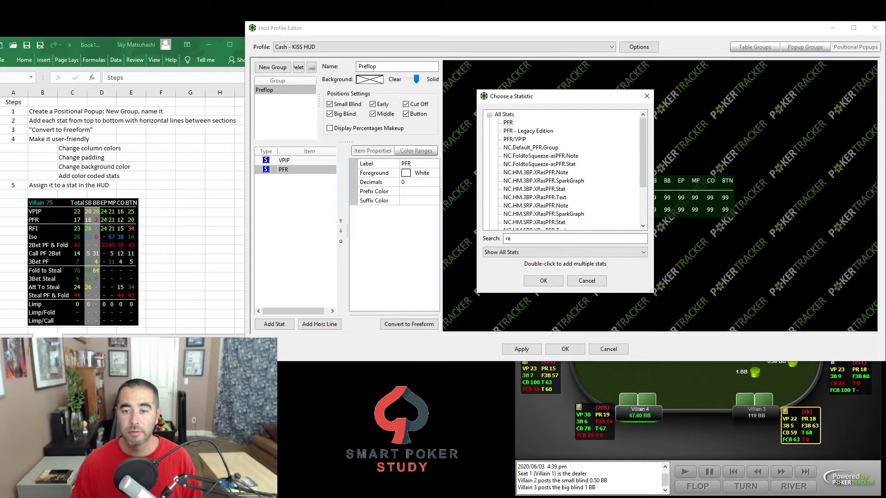
pyautogui.write('ise')
pyautogui.doubleClick(518, 181)
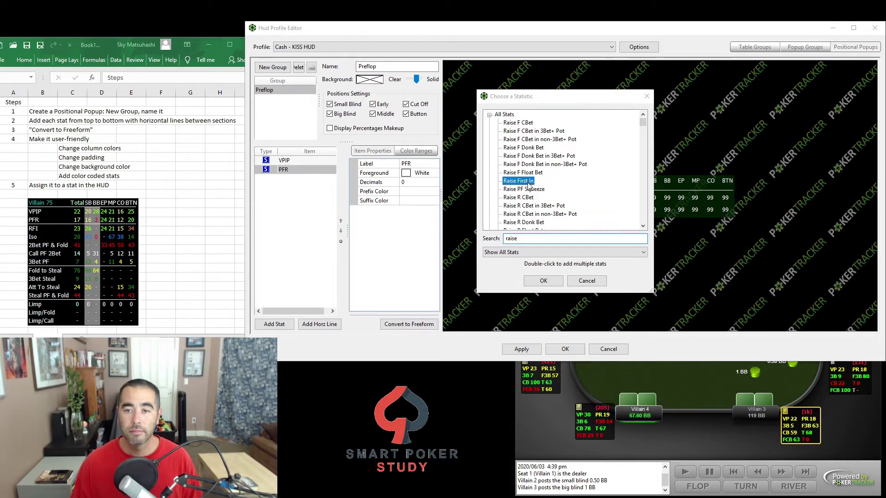
pyautogui.click(562, 196)
pyautogui.press('BackSpace')
pyautogui.press('BackSpace')
pyautogui.press('BackSpace')
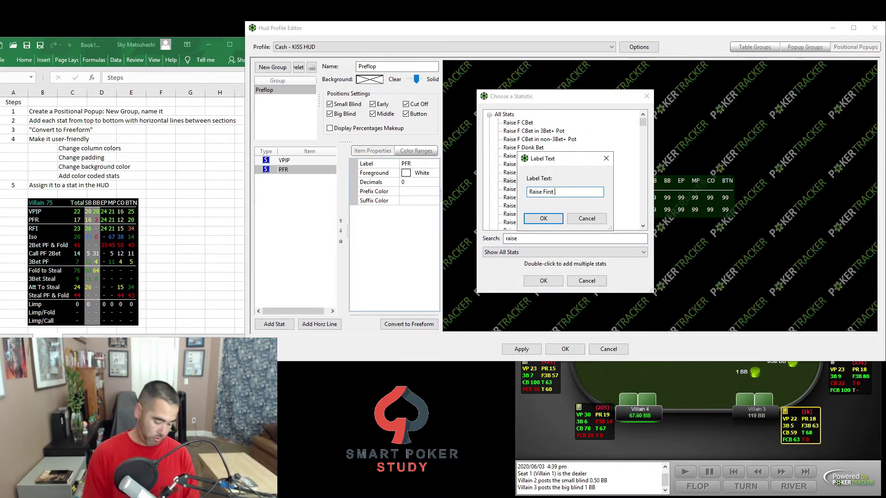
pyautogui.press('BackSpace')
pyautogui.press('BackSpace')
pyautogui.press('BackSpace')
pyautogui.press('BackSpace')
pyautogui.press('BackSpace')
pyautogui.press('BackSpace')
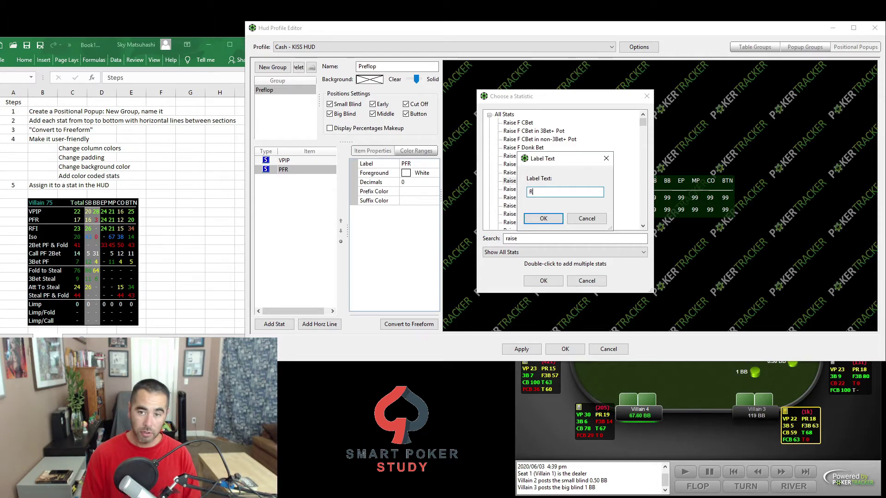
pyautogui.write('FI')
pyautogui.click(544, 218)
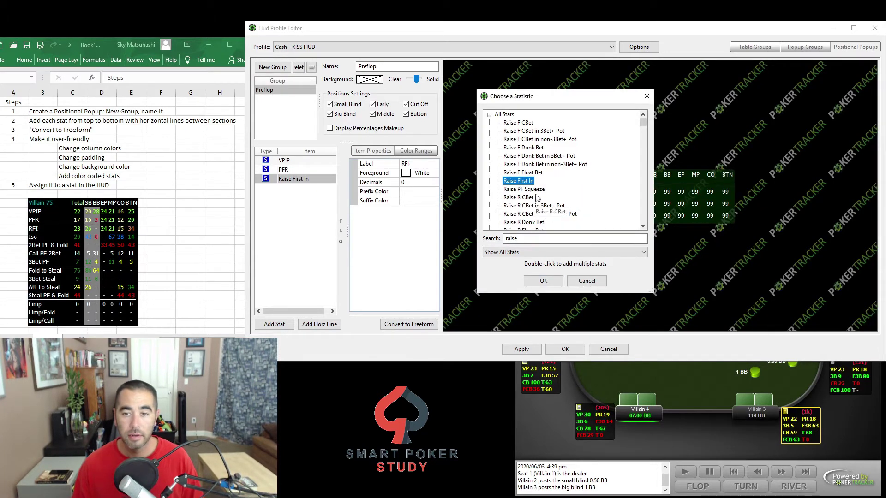
# - Add the Raise With Previous Limpers stat to the popup with the label Iso
pyautogui.scroll(-4, 539, 195)
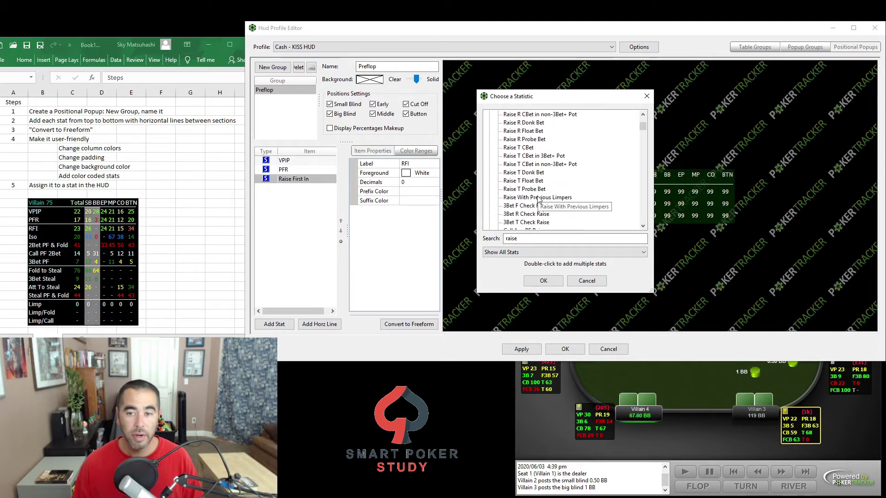
pyautogui.doubleClick(539, 197)
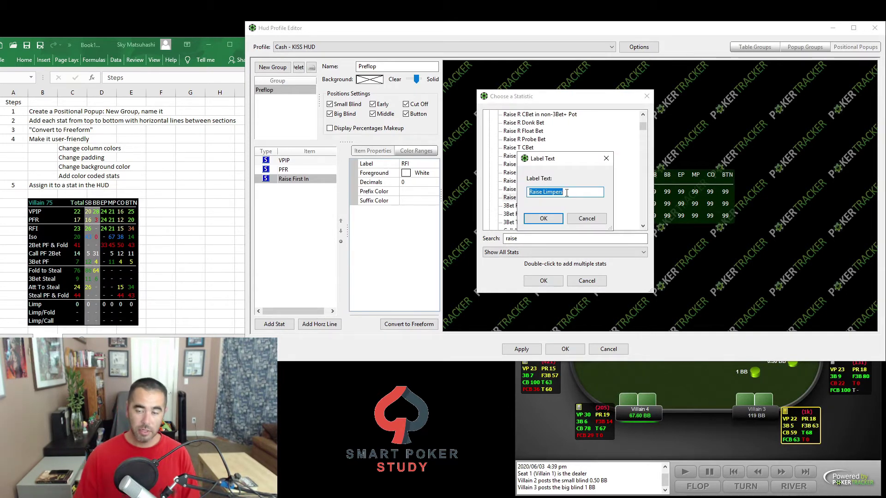
pyautogui.write('Iso')
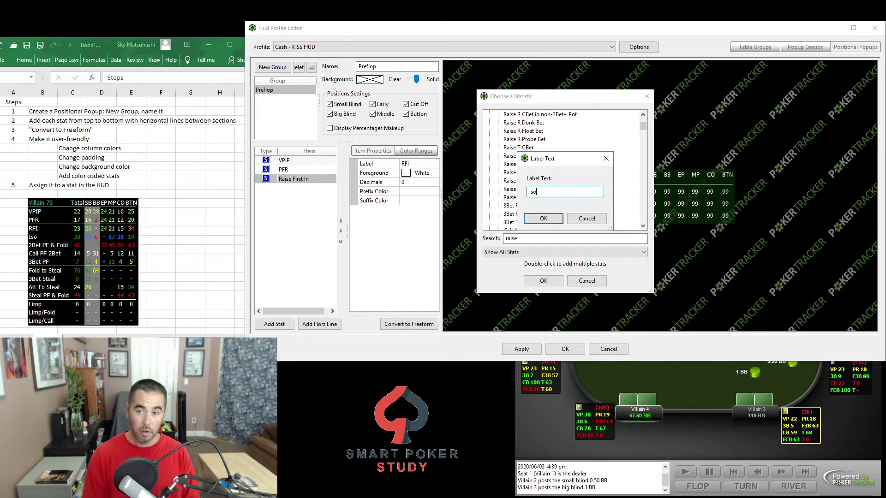
pyautogui.click(543, 218)
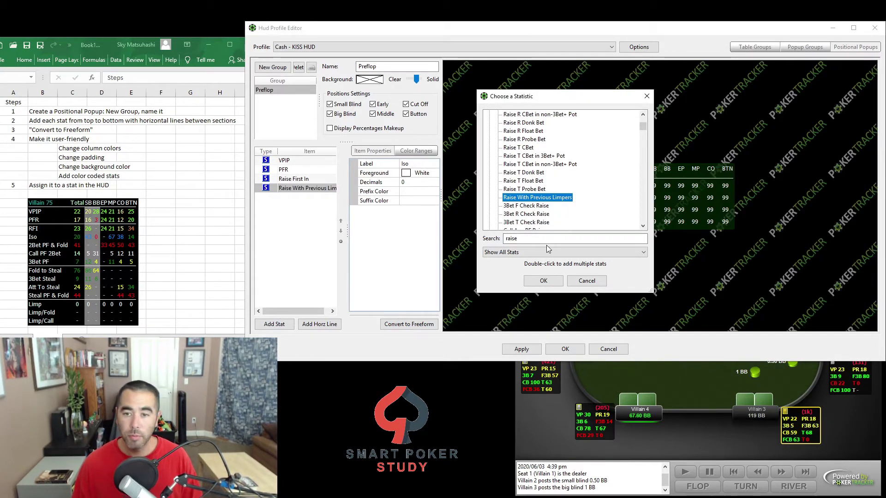
# - Find the Fold to PF 3Bet After Raise stat and add it with the label 2Bet PF & Fold
pyautogui.doubleClick(511, 239)
pyautogui.write('fold to')
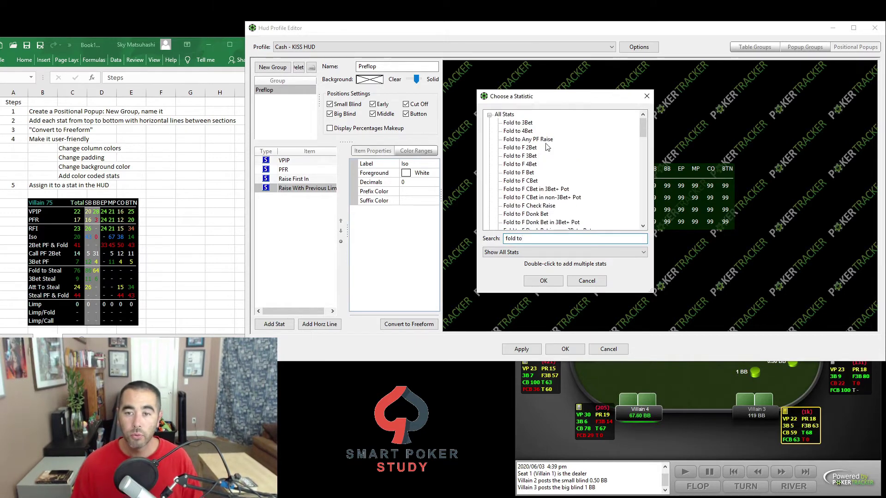
pyautogui.scroll(-5, 533, 167)
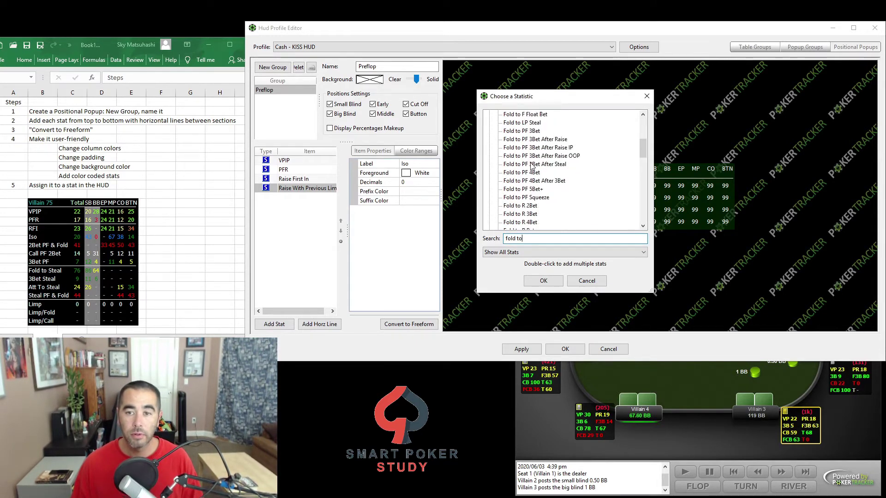
pyautogui.doubleClick(540, 140)
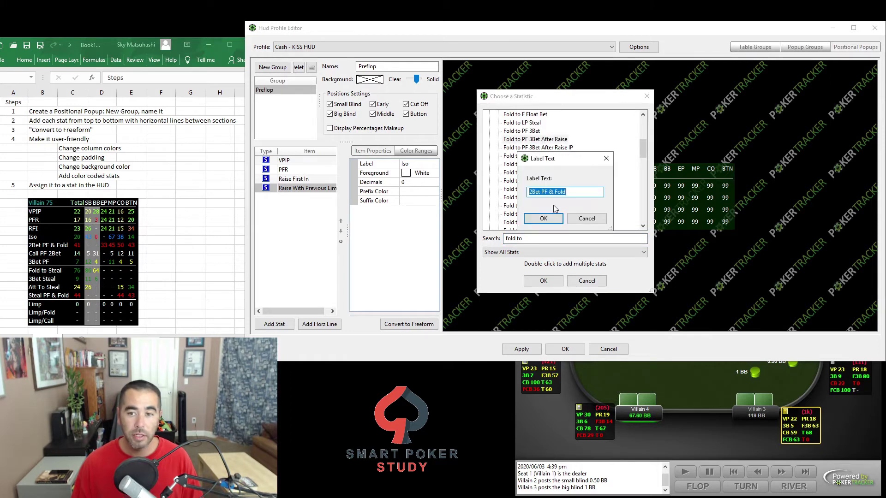
pyautogui.click(545, 218)
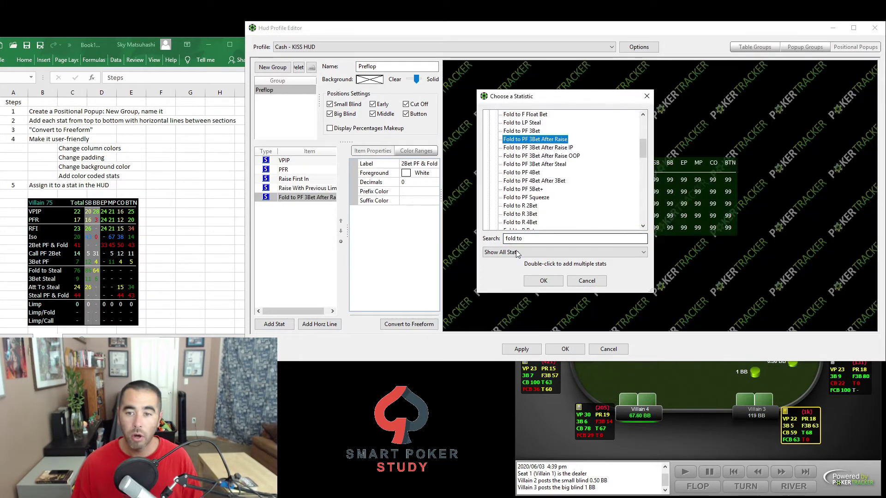
# - Search the statistics for 2bet and add Call PF 2Bet with its default label
pyautogui.press('Tab')
pyautogui.write('2bet')
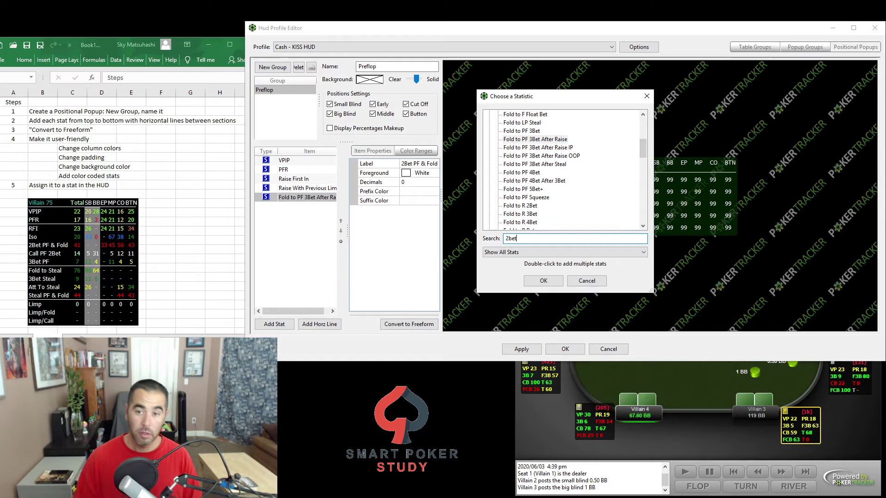
pyautogui.scroll(-2, 519, 176)
pyautogui.scroll(2, 518, 194)
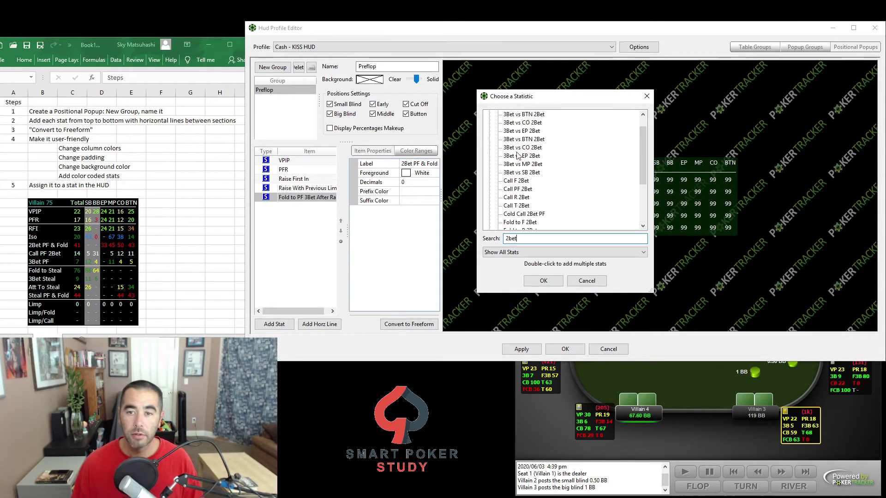
pyautogui.doubleClick(517, 205)
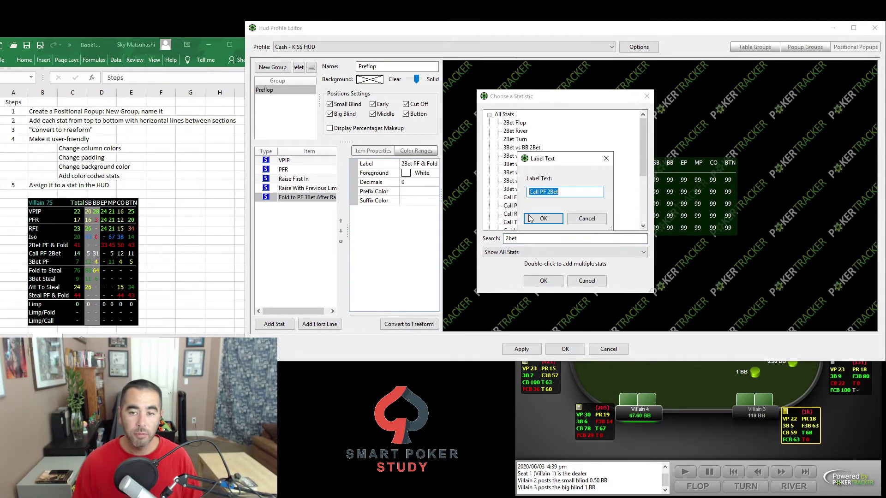
pyautogui.click(541, 220)
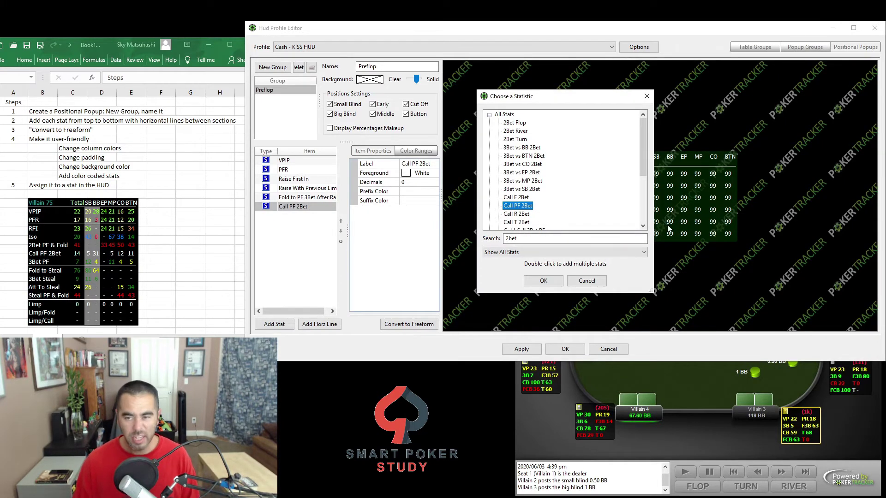
# - Move the statistic chooser off the popup preview and add the 3Bet Preflop stat with the label 3Bet PF
pyautogui.moveTo(584, 99); pyautogui.dragTo(765, 78)
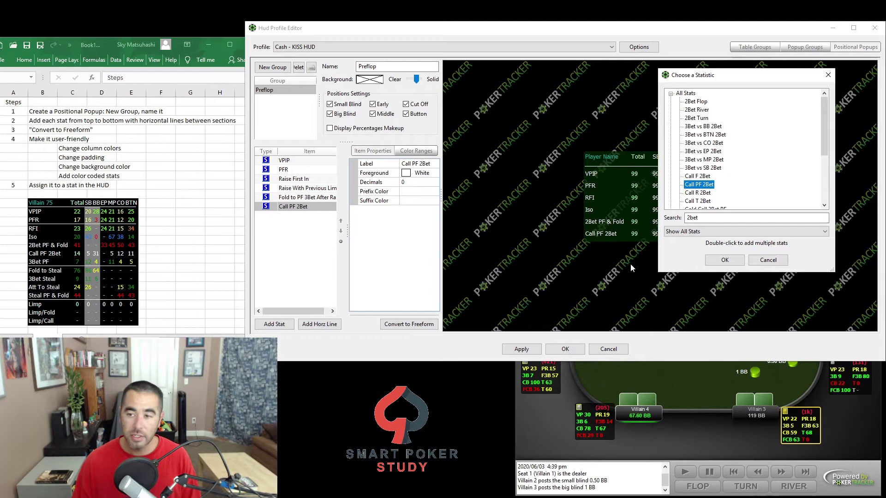
pyautogui.doubleClick(693, 217)
pyautogui.write('3')
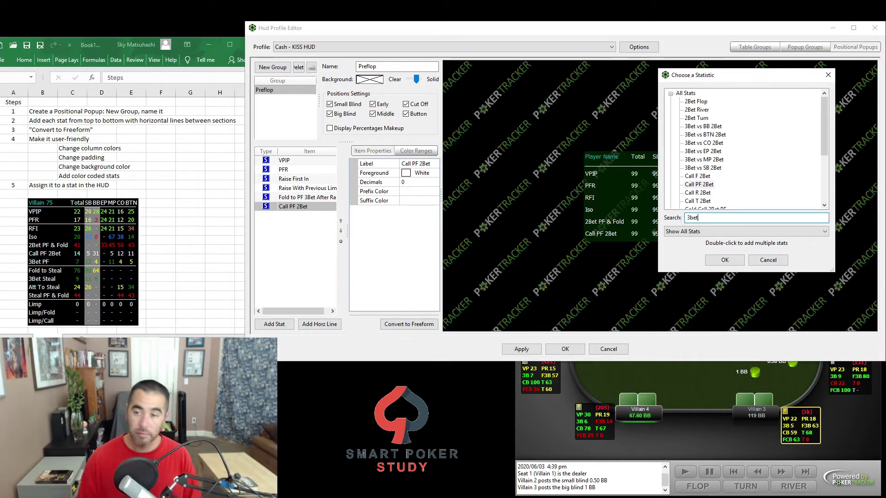
pyautogui.write('bet')
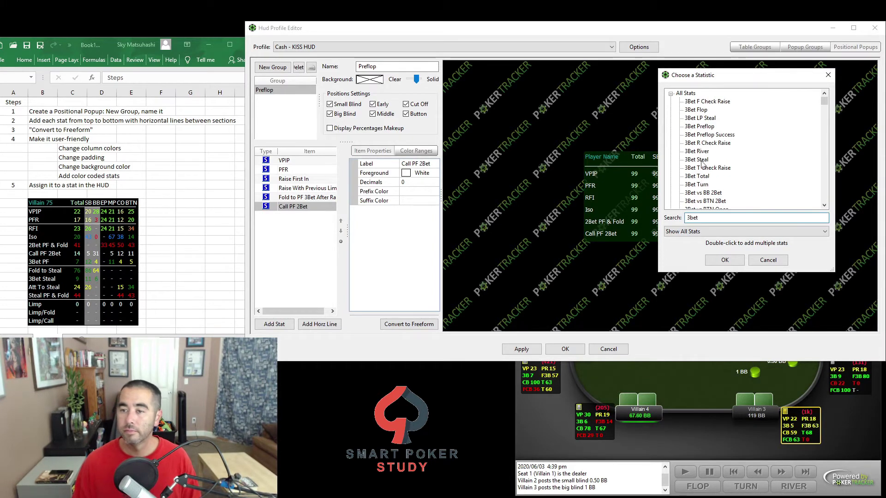
pyautogui.doubleClick(702, 128)
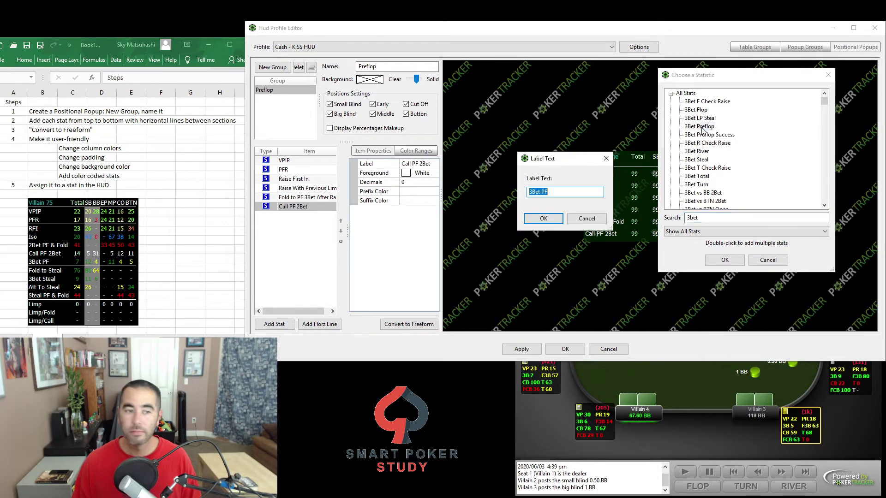
pyautogui.click(558, 219)
# - Search the statistics for steal and add Fold to Steal and 3Bet Steal with their default labels
pyautogui.doubleClick(697, 217)
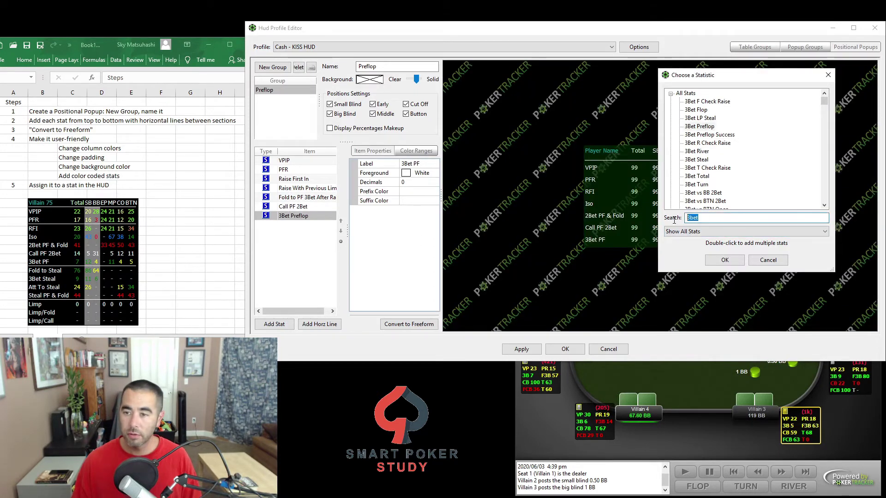
pyautogui.write('steal')
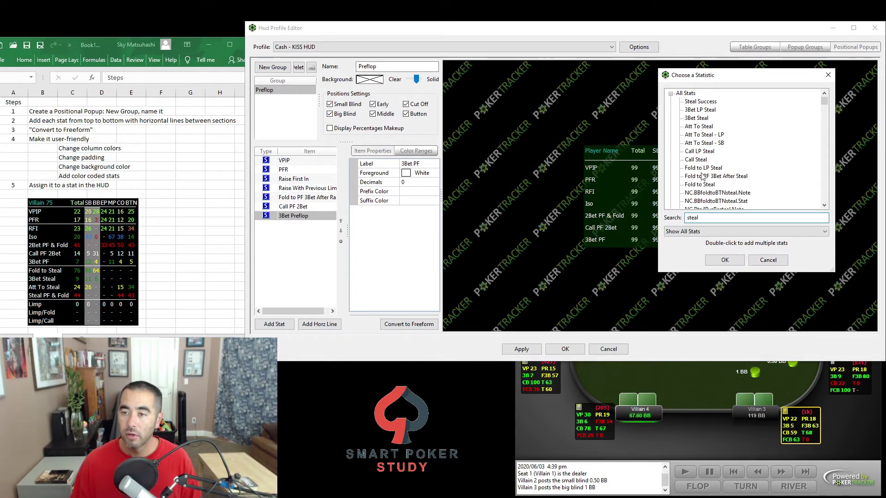
pyautogui.doubleClick(699, 184)
pyautogui.click(554, 217)
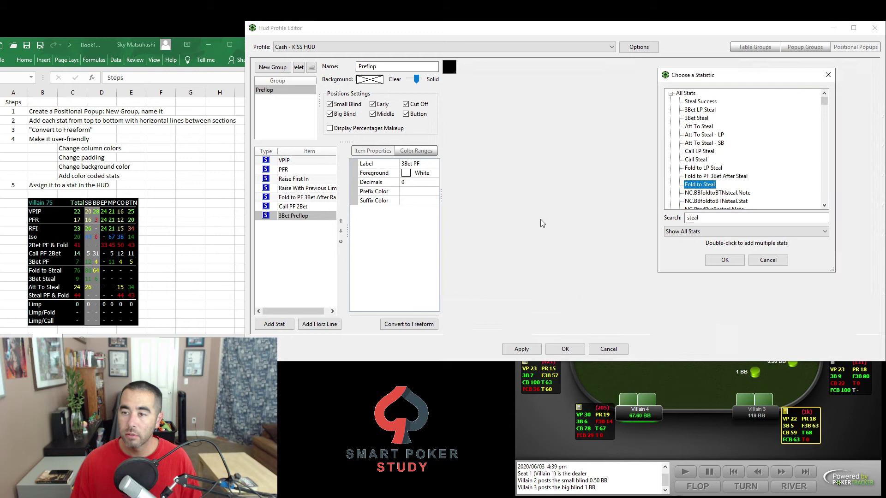
pyautogui.doubleClick(699, 119)
pyautogui.click(544, 217)
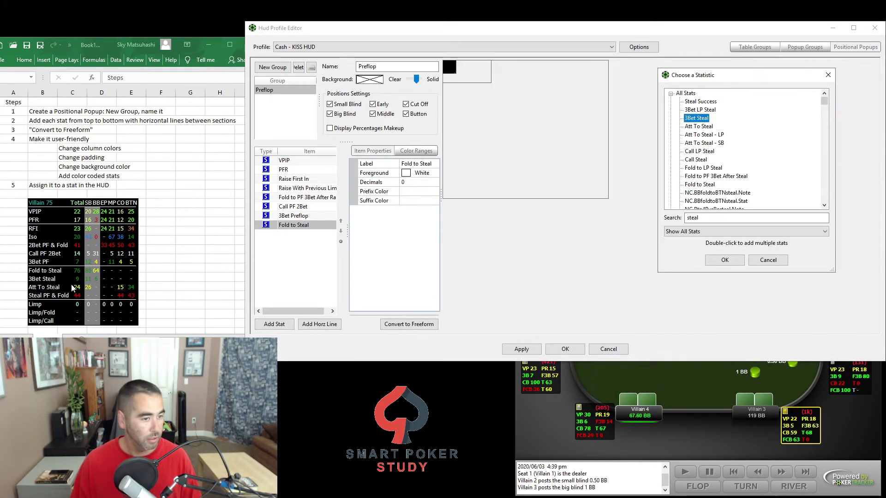
# - Add Att To Steal with its default label and Fold to PF 3Bet After Steal with the label Steal PF & Fold
pyautogui.click(707, 127)
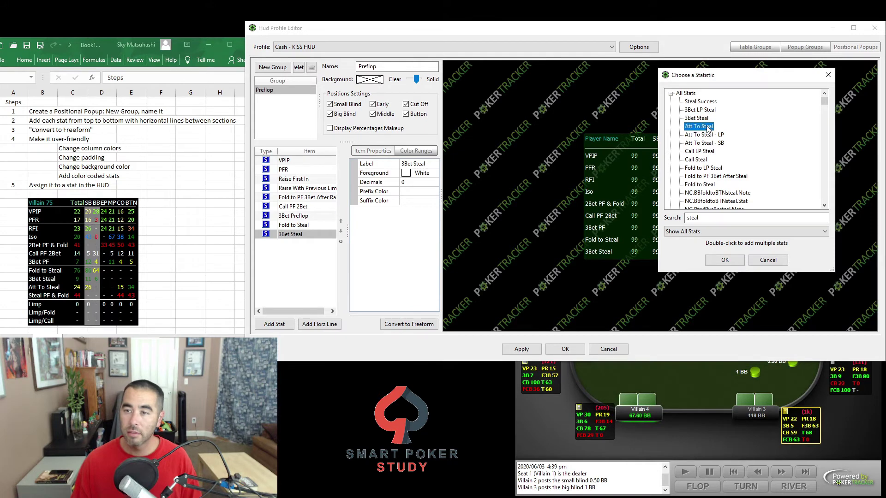
pyautogui.doubleClick(708, 128)
pyautogui.click(542, 219)
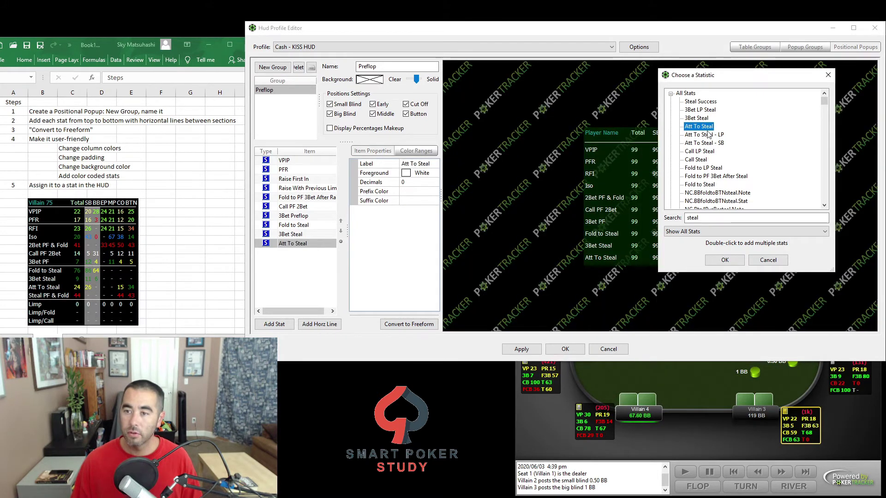
pyautogui.click(713, 177)
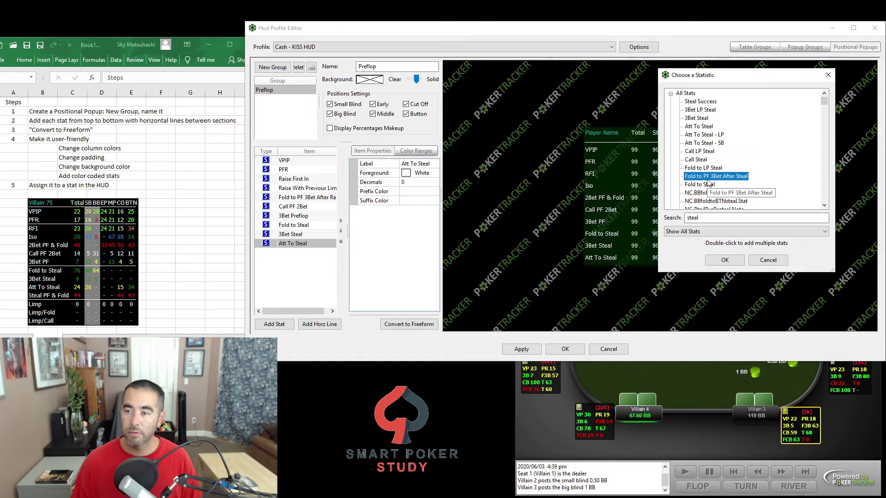
pyautogui.doubleClick(713, 177)
pyautogui.click(558, 218)
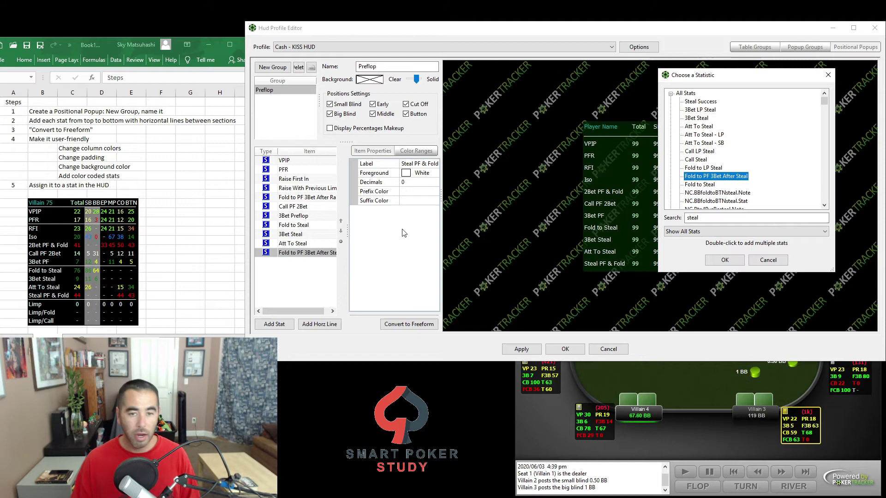
# - Search the statistics for limp and add Preflop Limp with the label Limp
pyautogui.doubleClick(710, 217)
pyautogui.press('BackSpace')
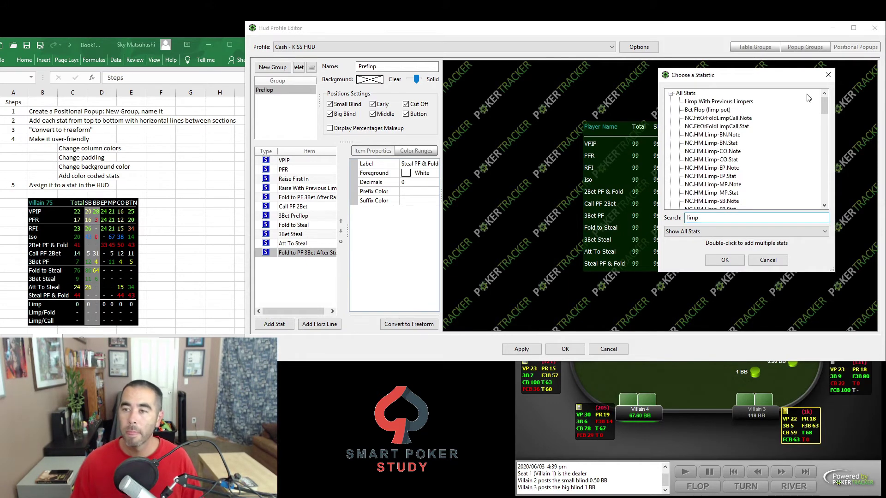
pyautogui.scroll(-10, 720, 175)
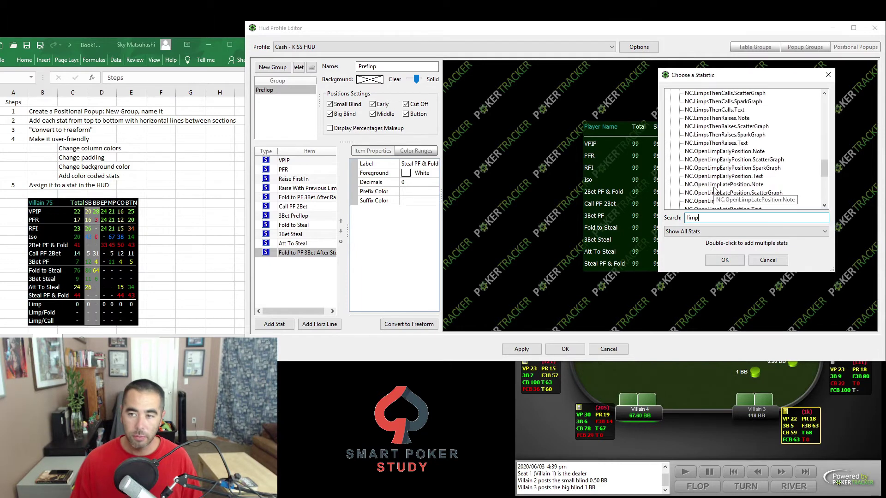
pyautogui.scroll(-3, 714, 190)
pyautogui.scroll(1, 711, 153)
pyautogui.doubleClick(708, 127)
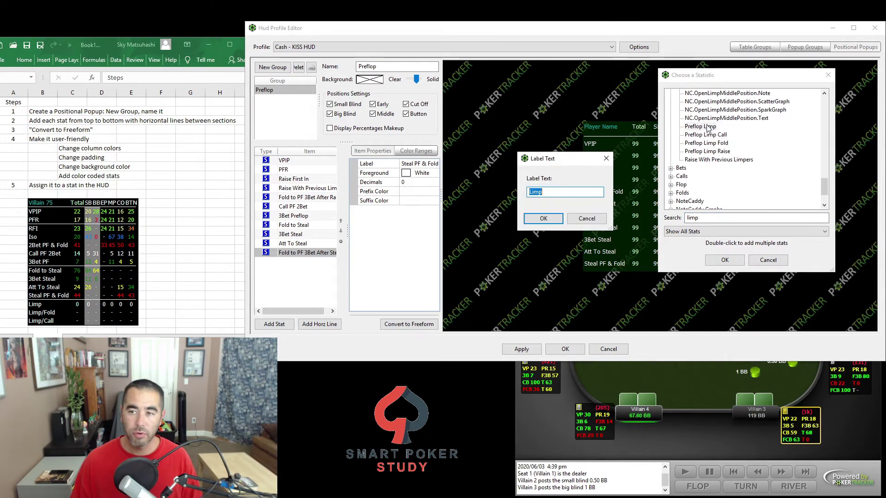
pyautogui.click(542, 218)
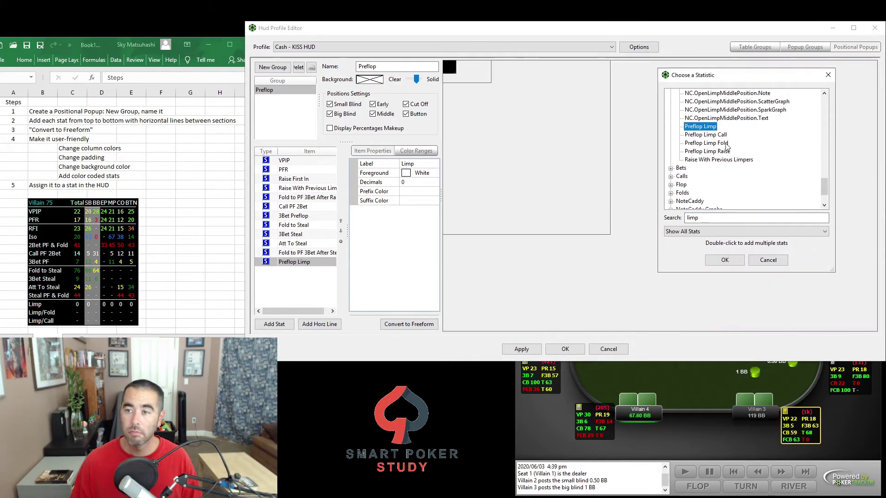
# - Add Preflop Limp Fold as Limp/Fold and Preflop Limp Call as Limp/Call, and close the statistic chooser
pyautogui.doubleClick(707, 144)
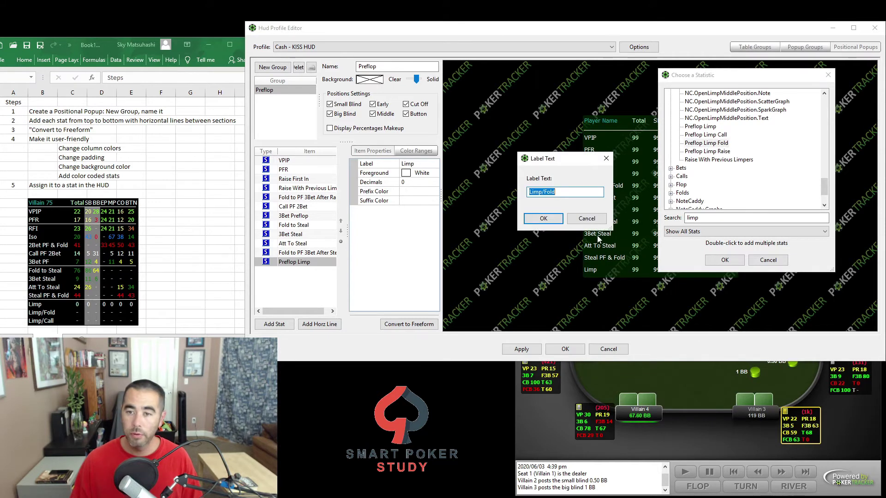
pyautogui.click(595, 219)
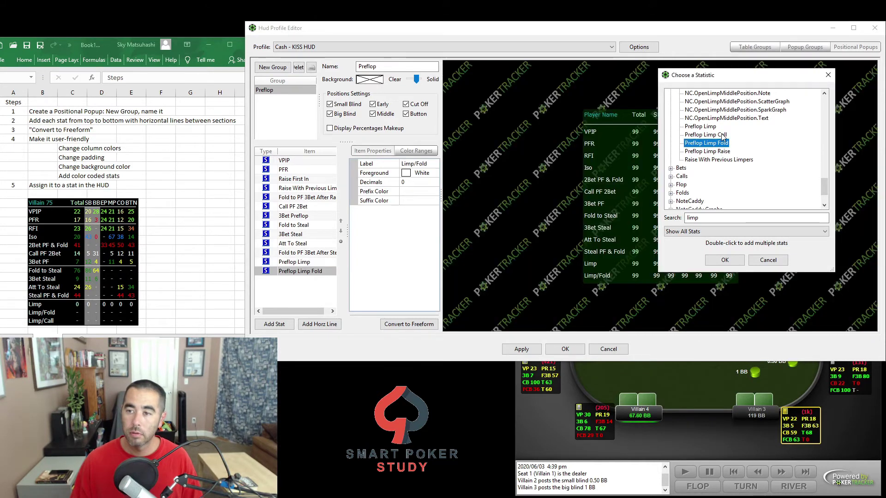
pyautogui.doubleClick(705, 135)
pyautogui.click(544, 220)
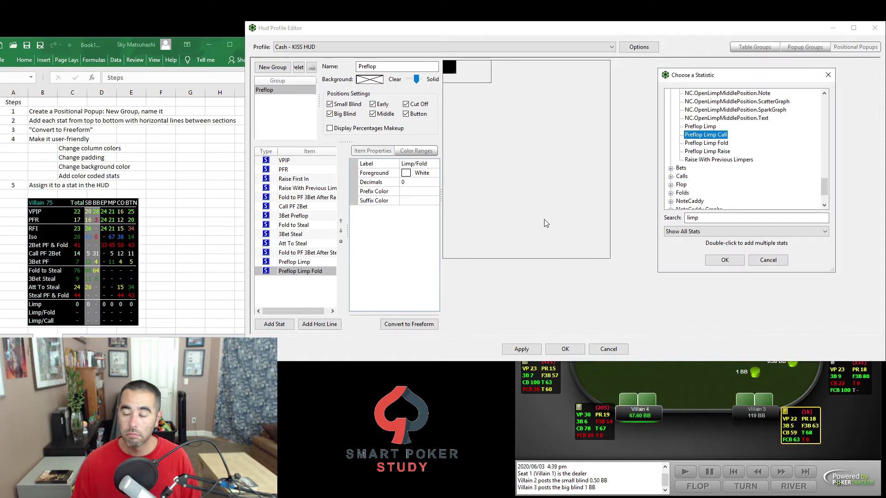
pyautogui.click(734, 262)
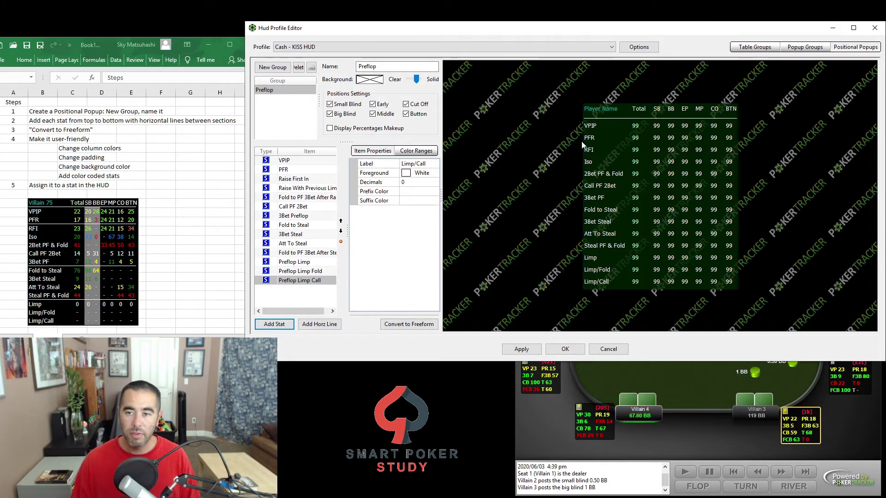
# - Insert horizontal lines after the PFR, 3Bet Preflop and Fold to PF 3Bet After Steal items
pyautogui.click(290, 171)
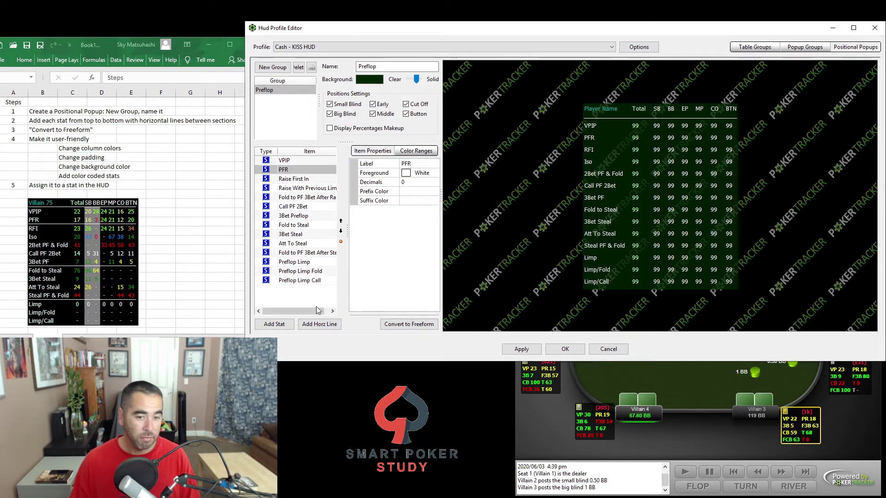
pyautogui.click(319, 324)
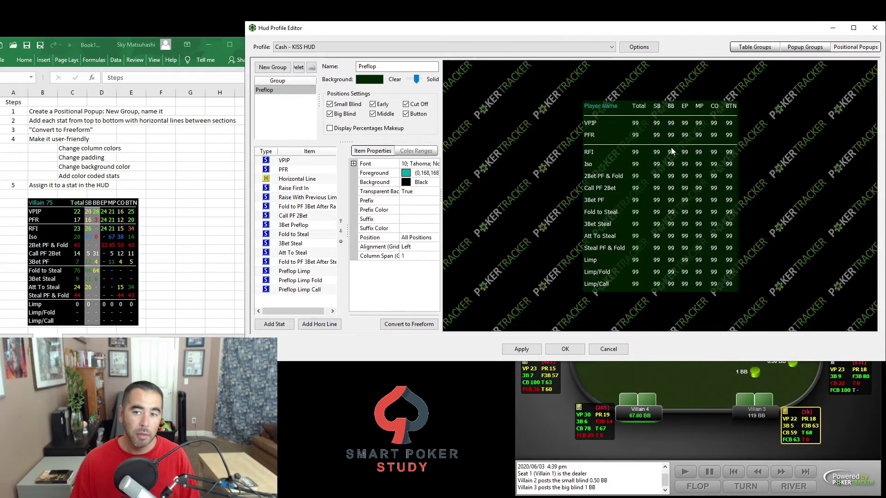
pyautogui.click(296, 226)
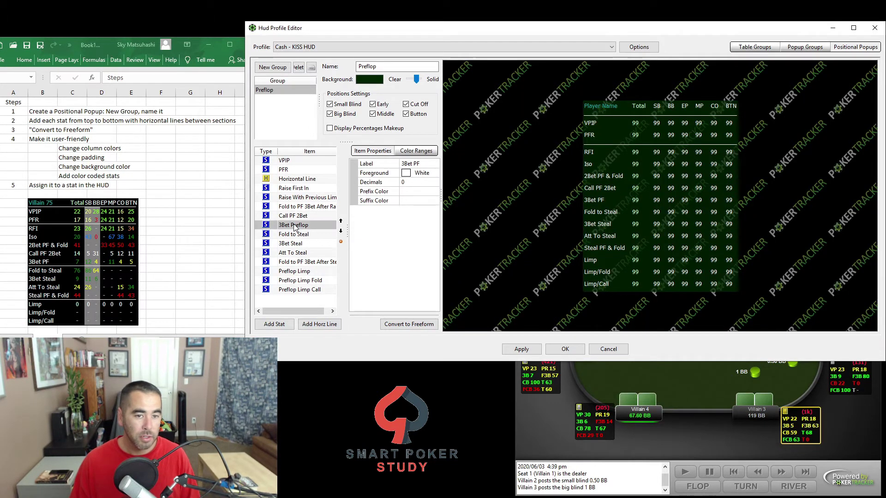
pyautogui.click(320, 324)
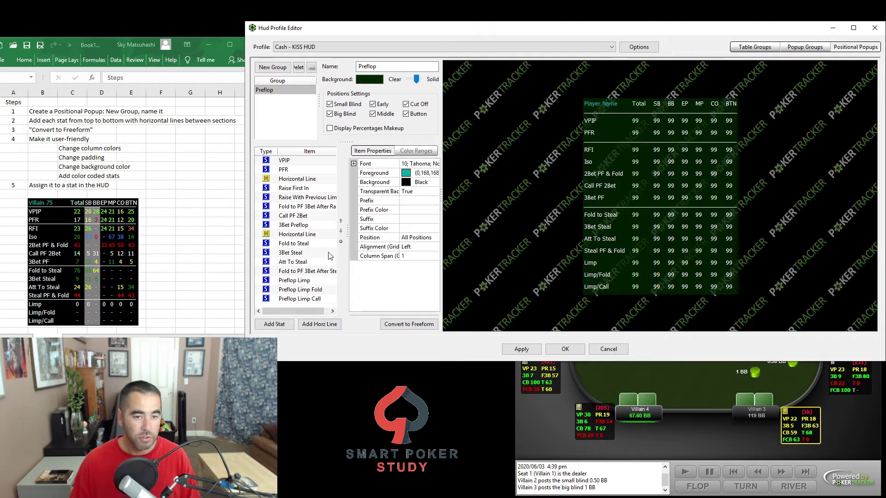
pyautogui.click(311, 272)
pyautogui.click(319, 324)
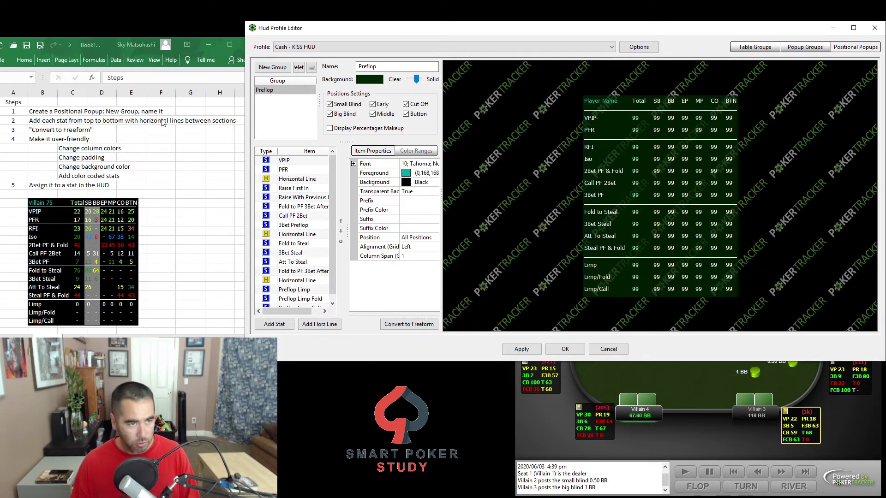
# - Convert the Preflop positional popup to freeform and open it among the popup groups
pyautogui.click(408, 326)
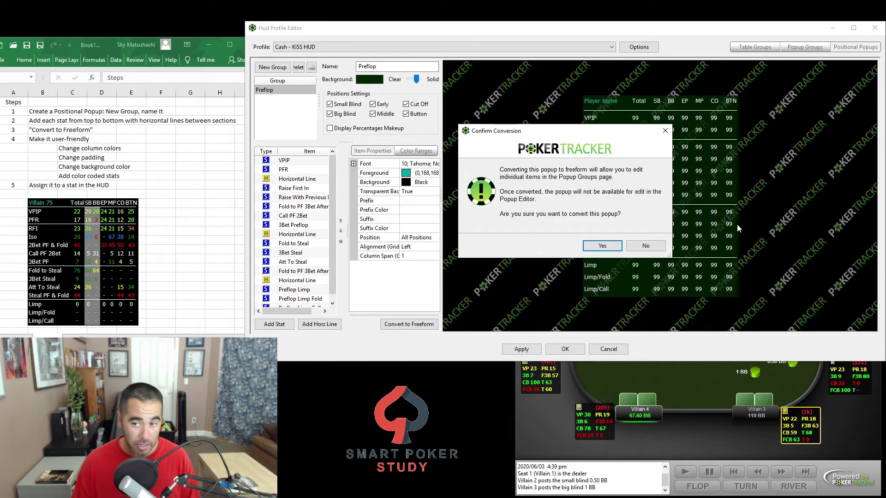
pyautogui.click(603, 246)
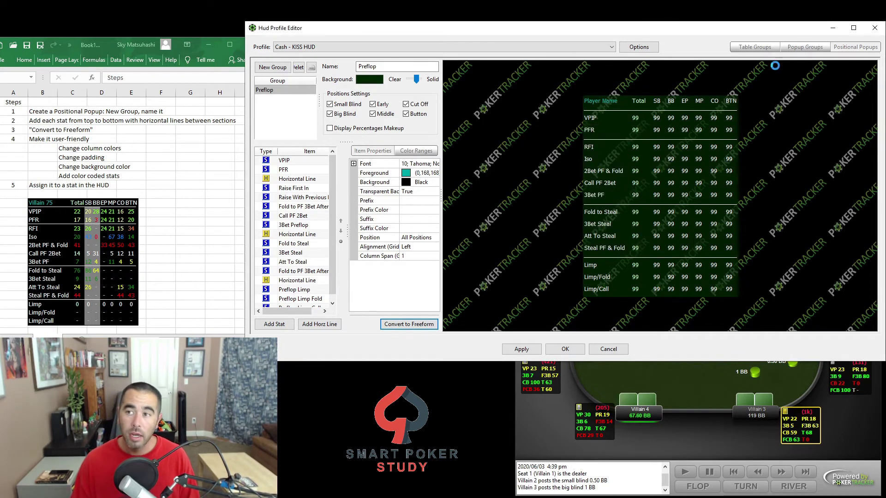
pyautogui.click(816, 48)
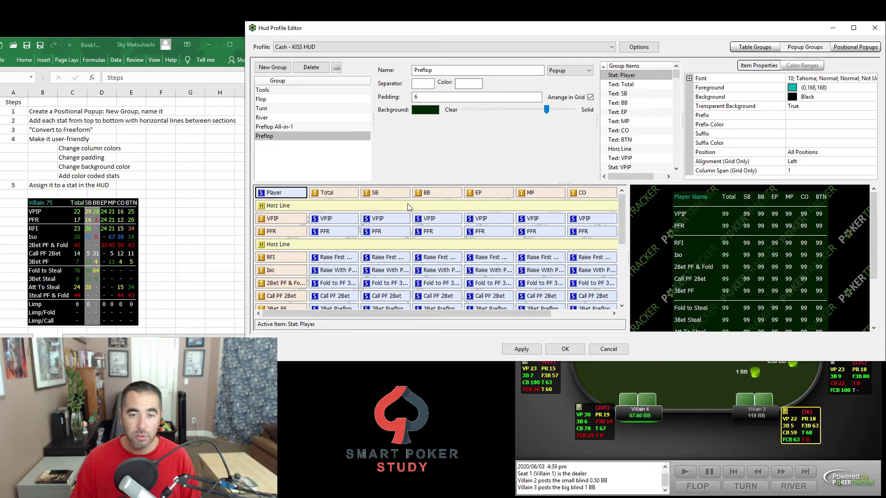
# - Give all header and stat cells in the SB and BB columns a grey background with Transparent Background set to False
pyautogui.click(396, 194)
pyautogui.keyDown('ctrl'); pyautogui.click(429, 193); pyautogui.keyUp('ctrl')
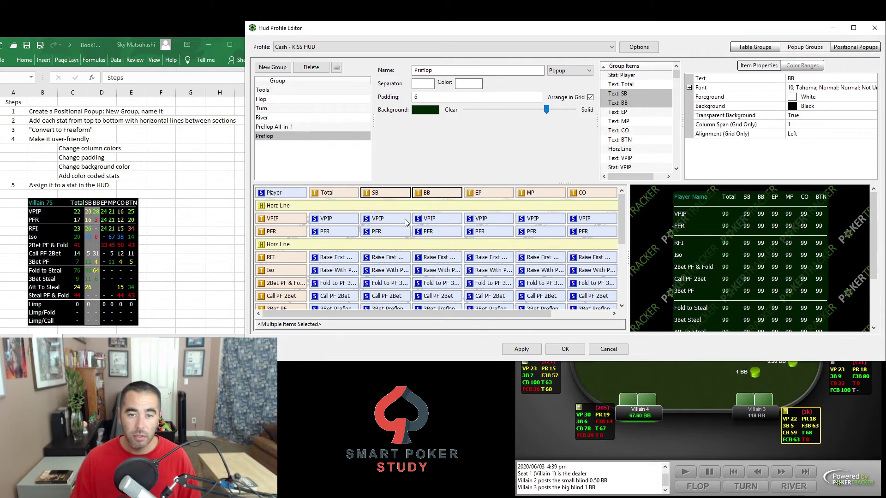
pyautogui.keyDown('ctrl'); pyautogui.click(398, 219); pyautogui.keyUp('ctrl')
pyautogui.keyDown('ctrl'); pyautogui.click(434, 220); pyautogui.keyUp('ctrl')
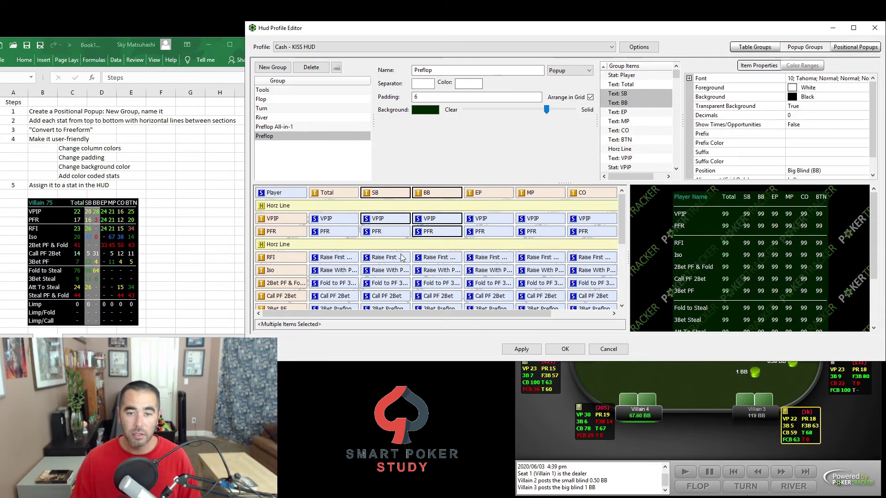
pyautogui.keyDown('ctrl'); pyautogui.click(400, 233); pyautogui.keyUp('ctrl')
pyautogui.keyDown('ctrl'); pyautogui.click(403, 259); pyautogui.keyUp('ctrl')
pyautogui.keyDown('ctrl'); pyautogui.click(426, 261); pyautogui.keyUp('ctrl')
pyautogui.keyDown('ctrl'); pyautogui.click(425, 274); pyautogui.keyUp('ctrl')
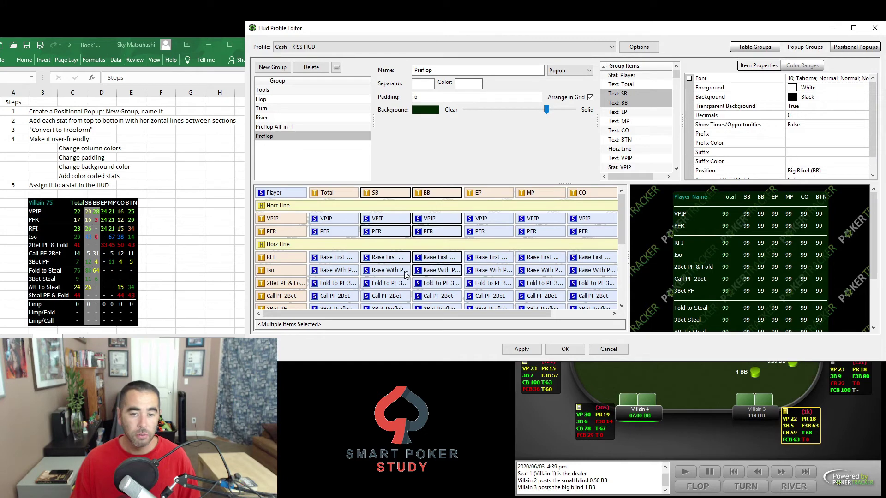
pyautogui.keyDown('ctrl'); pyautogui.click(406, 276); pyautogui.keyUp('ctrl')
pyautogui.keyDown('ctrl'); pyautogui.click(403, 289); pyautogui.keyUp('ctrl')
pyautogui.keyDown('ctrl'); pyautogui.click(423, 284); pyautogui.keyUp('ctrl')
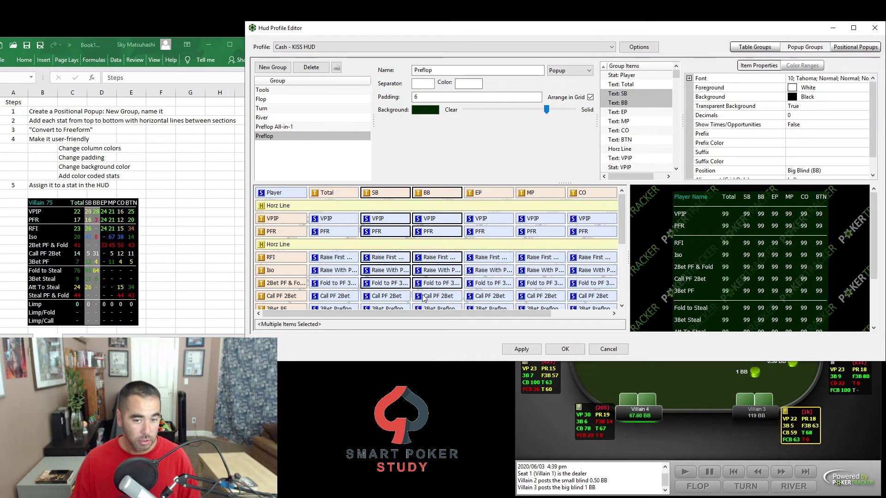
pyautogui.keyDown('ctrl'); pyautogui.click(418, 297); pyautogui.keyUp('ctrl')
pyautogui.keyDown('ctrl'); pyautogui.click(392, 297); pyautogui.keyUp('ctrl')
pyautogui.moveTo(622, 216); pyautogui.dragTo(622, 240)
pyautogui.scroll(-3, 427, 255)
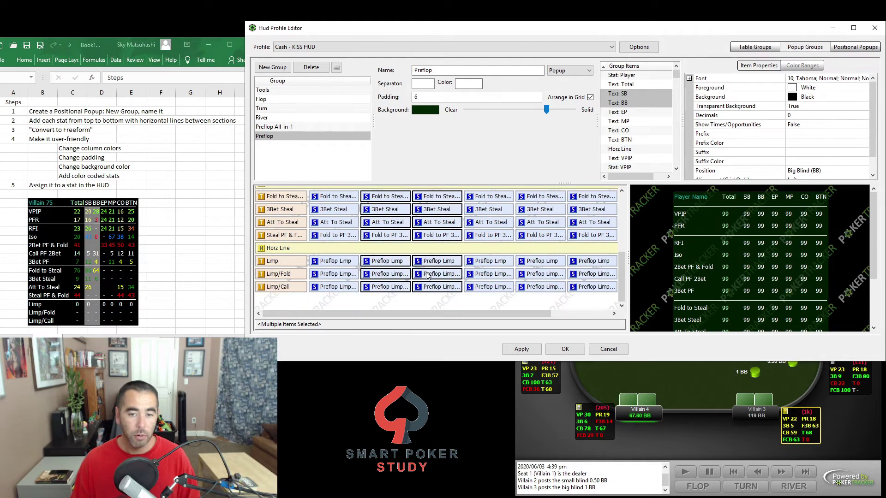
pyautogui.keyDown('shift'); pyautogui.click(436, 274); pyautogui.keyUp('shift')
pyautogui.click(864, 98)
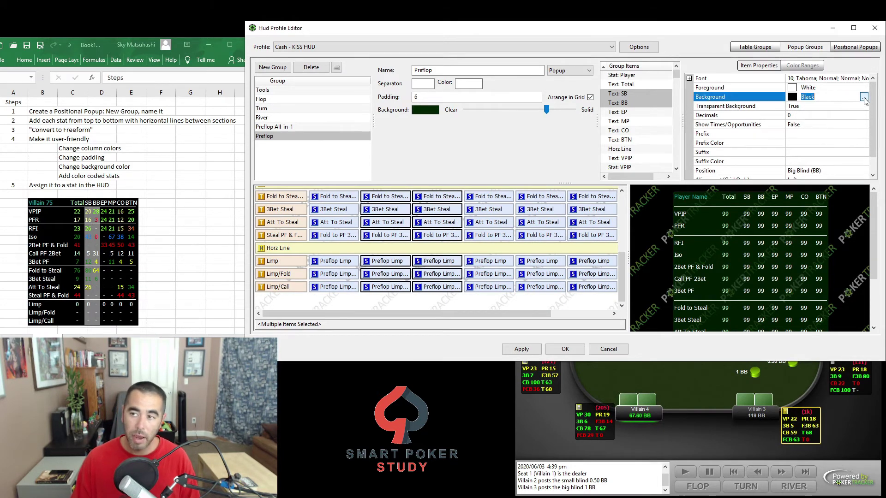
pyautogui.click(864, 97)
pyautogui.click(292, 113)
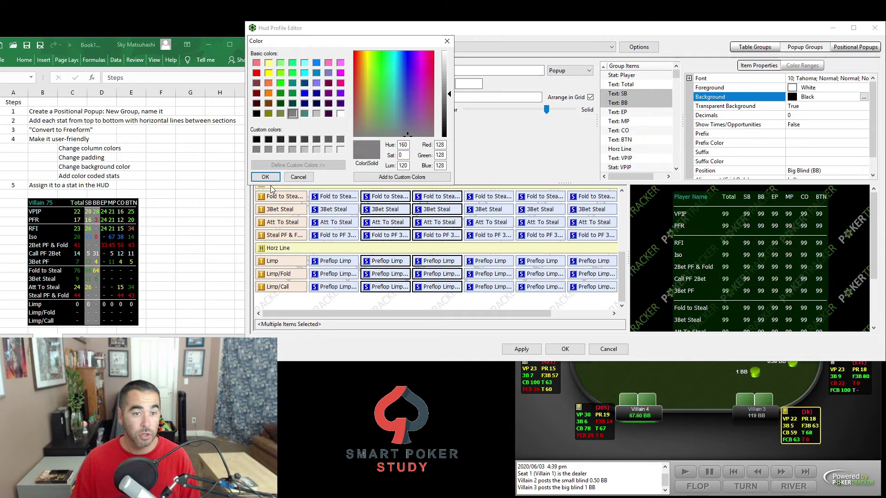
pyautogui.click(266, 177)
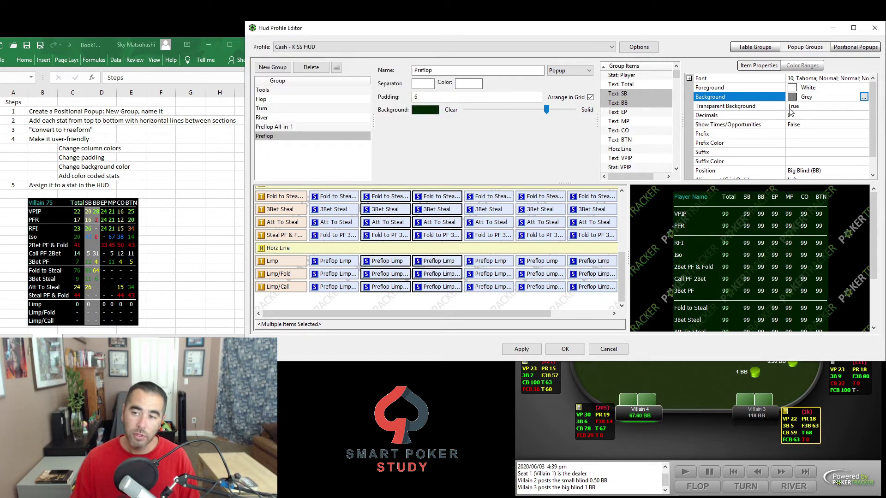
pyautogui.doubleClick(812, 108)
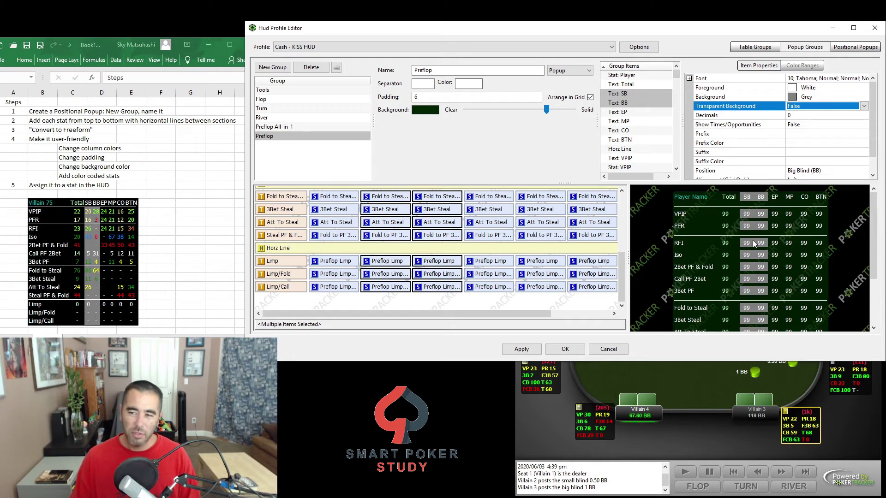
# - Set the Preflop popup's padding to 0
pyautogui.doubleClick(417, 98)
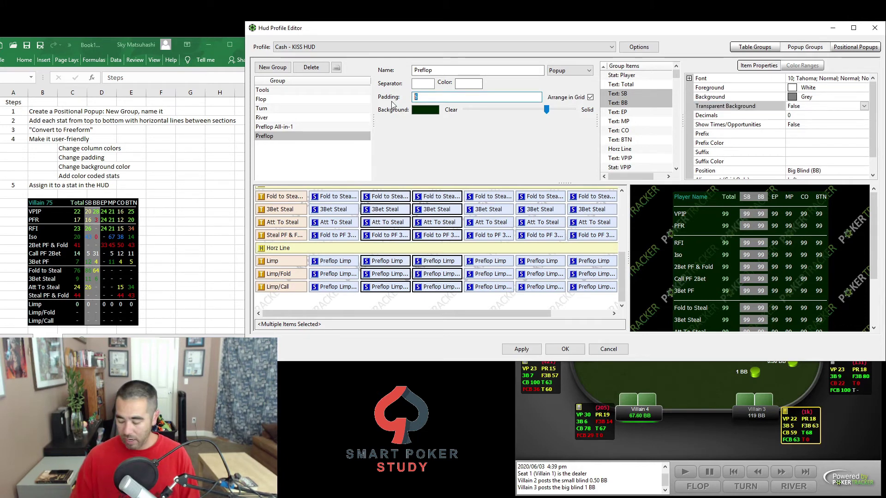
pyautogui.write('0')
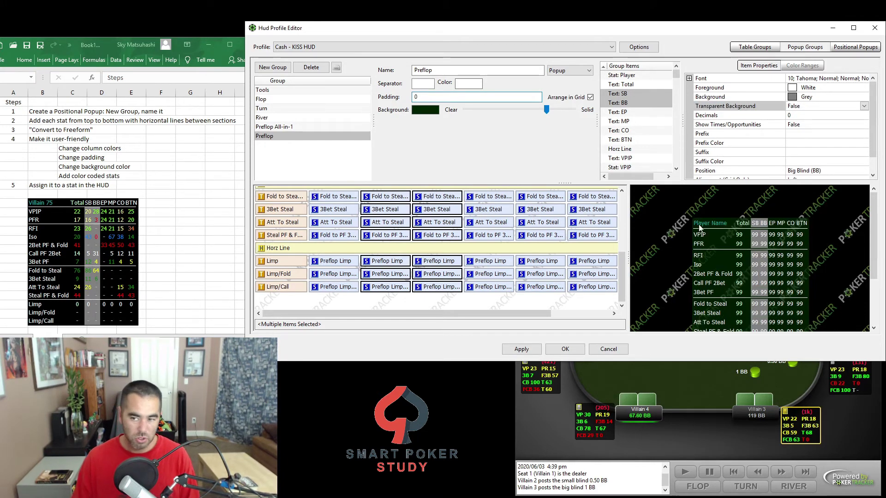
# - Set the Preflop popup's background to solid black, apply the change and bring the hand playback table forward
pyautogui.click(423, 111)
pyautogui.click(256, 113)
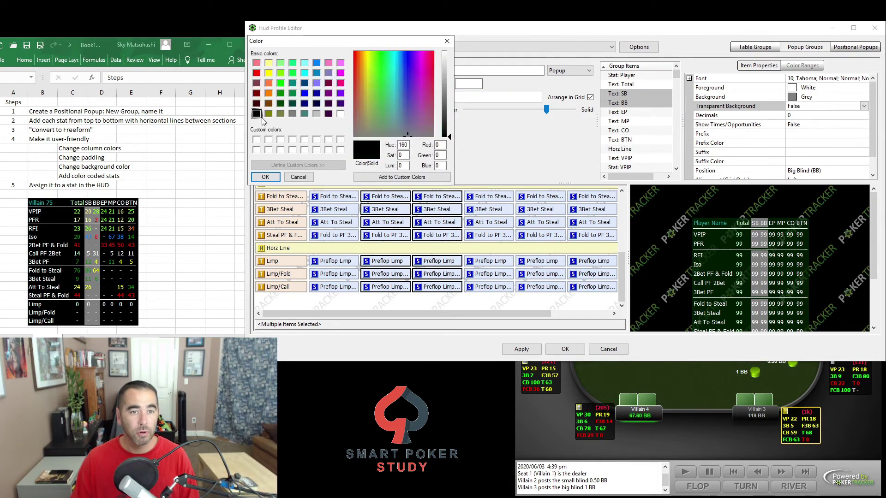
pyautogui.click(265, 177)
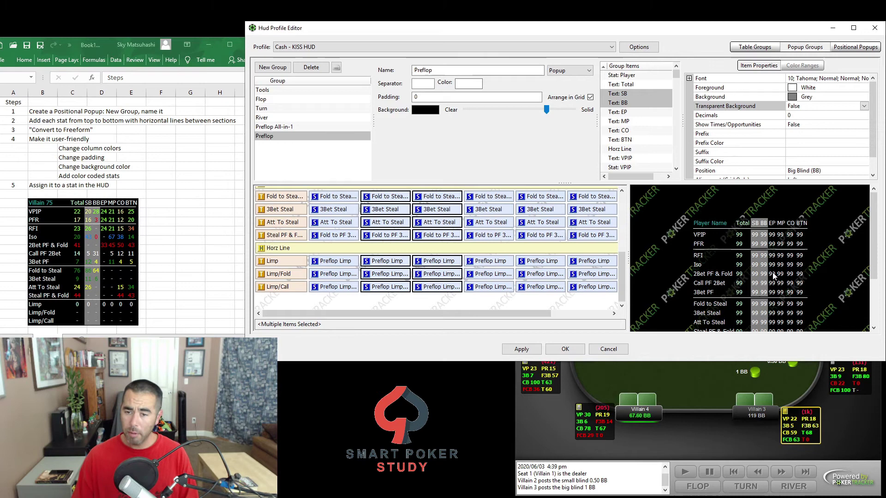
pyautogui.click(521, 350)
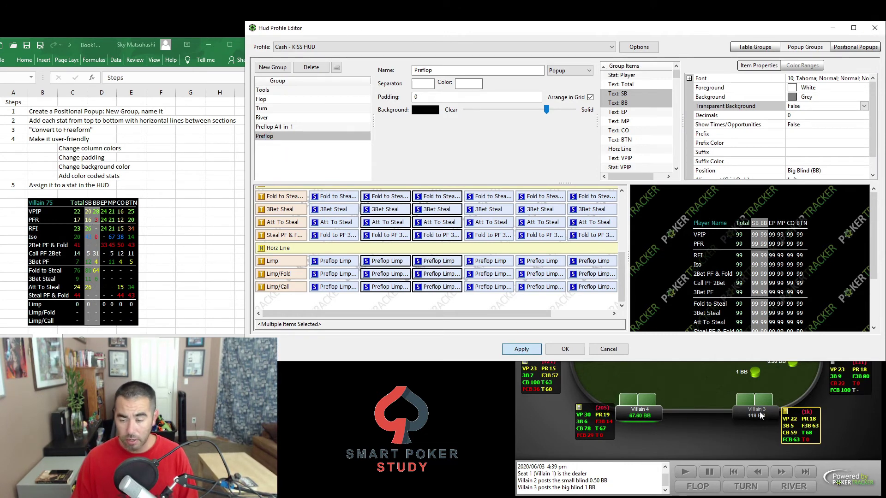
pyautogui.click(697, 395)
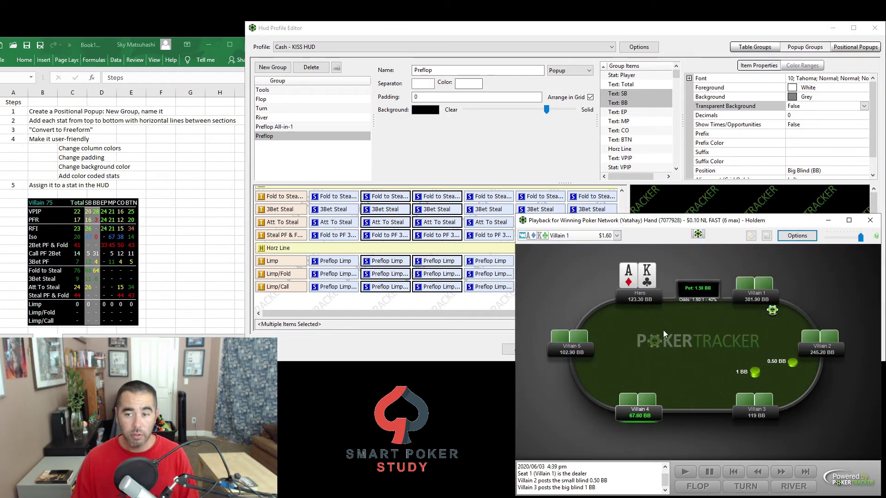
pyautogui.moveTo(574, 264)
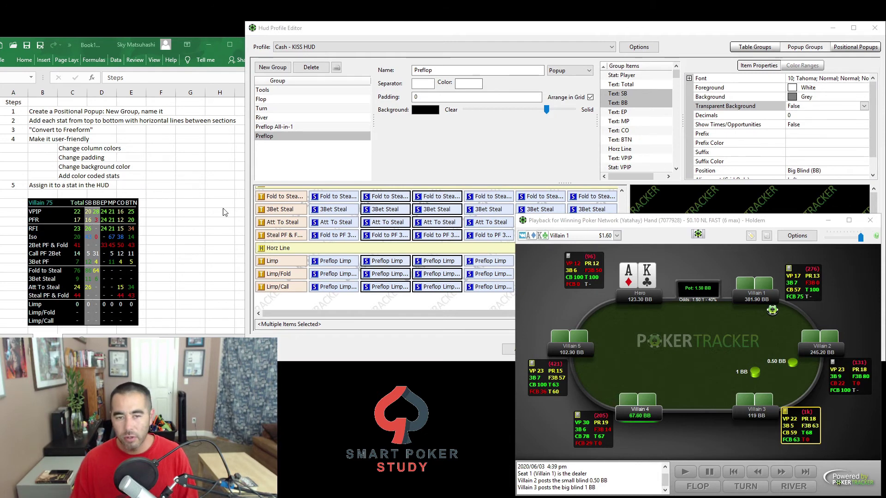
# - Examine the color ranges shared by the Total, SB and BB Fold to Steal stats
pyautogui.click(335, 196)
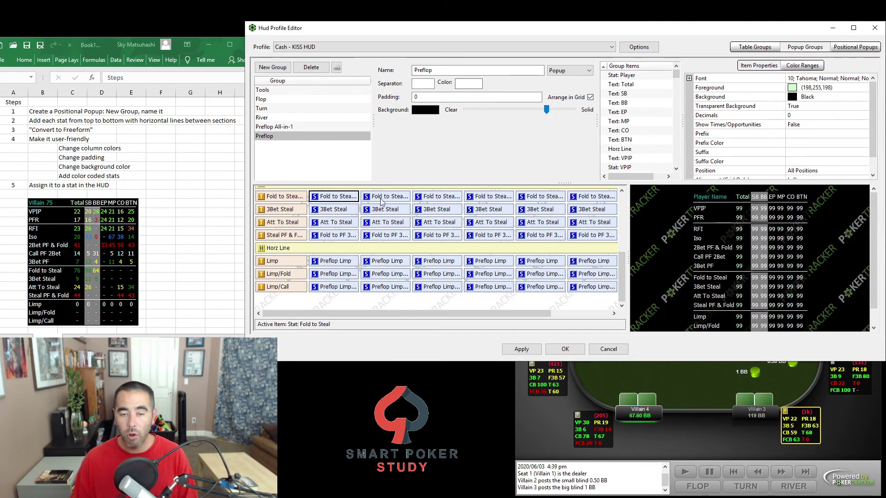
pyautogui.keyDown('shift'); pyautogui.click(424, 200); pyautogui.keyUp('shift')
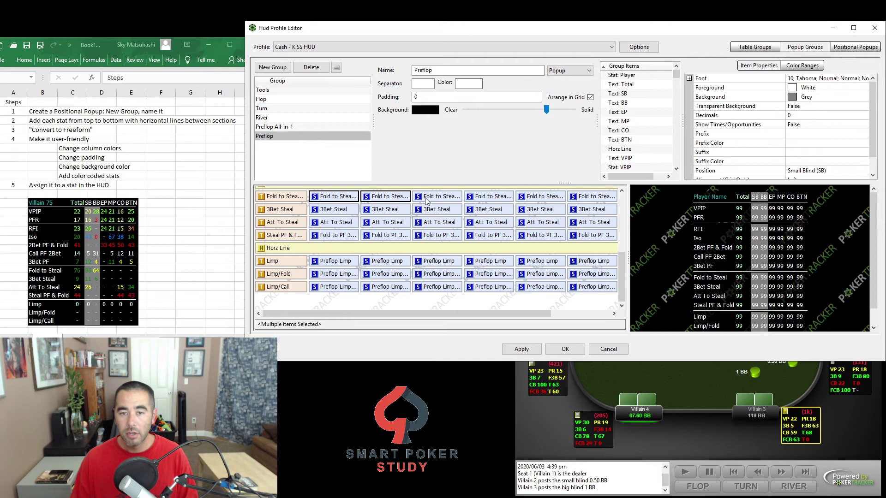
pyautogui.click(813, 66)
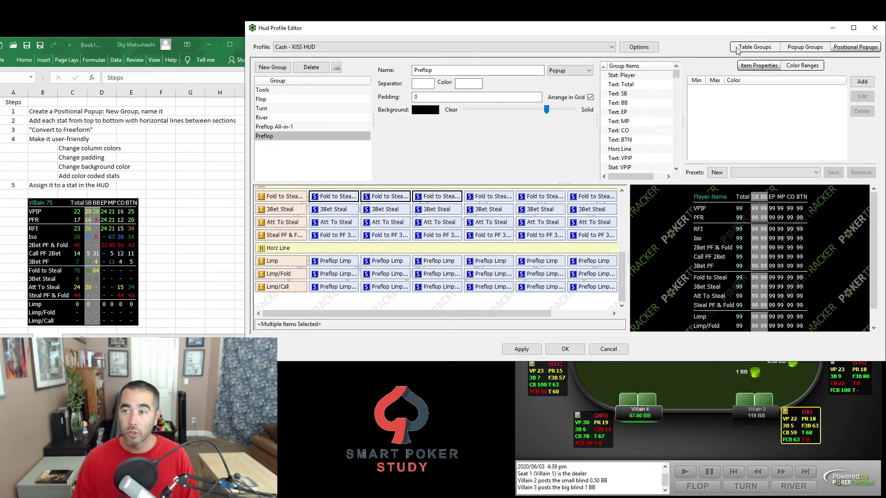
# - Assign the Preflop popup to the PFR stat in the Player Stats table group and apply it to the HUD
pyautogui.click(755, 47)
pyautogui.click(331, 177)
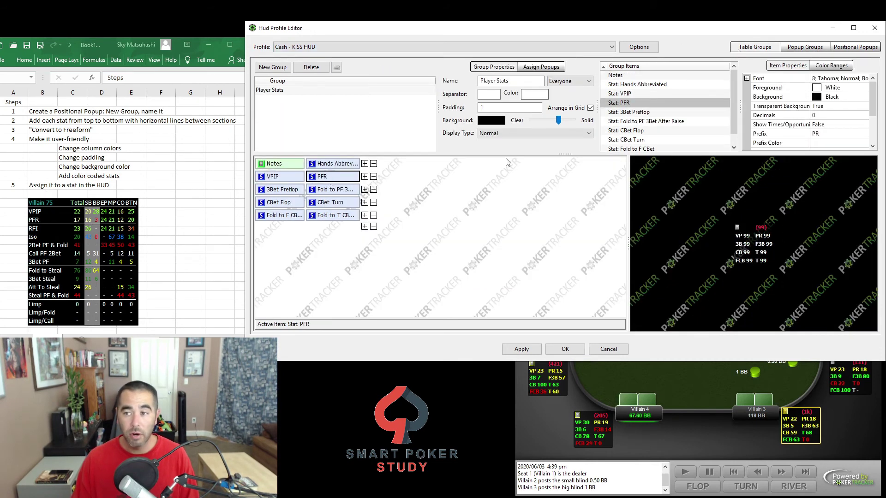
pyautogui.scroll(-2, 866, 97)
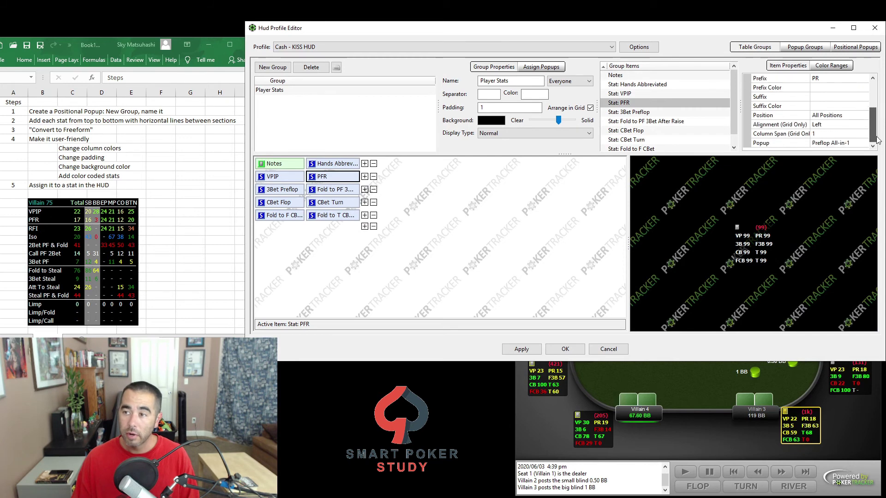
pyautogui.click(826, 145)
pyautogui.click(825, 145)
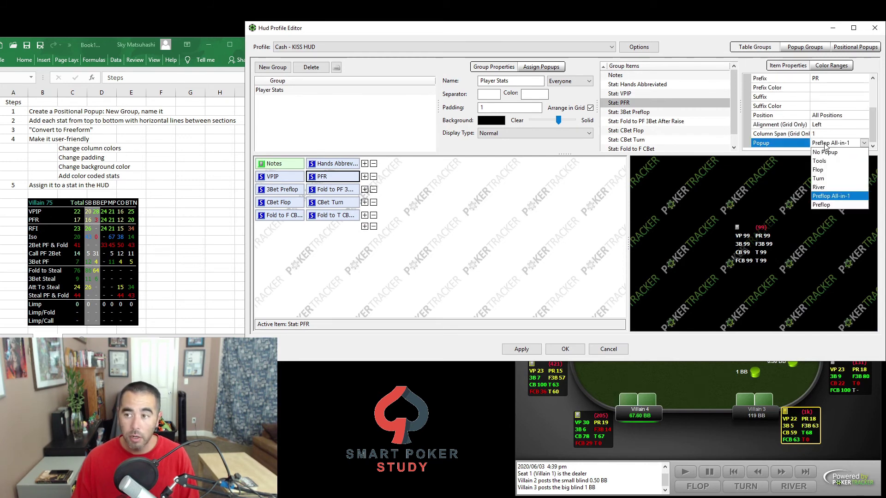
pyautogui.click(823, 205)
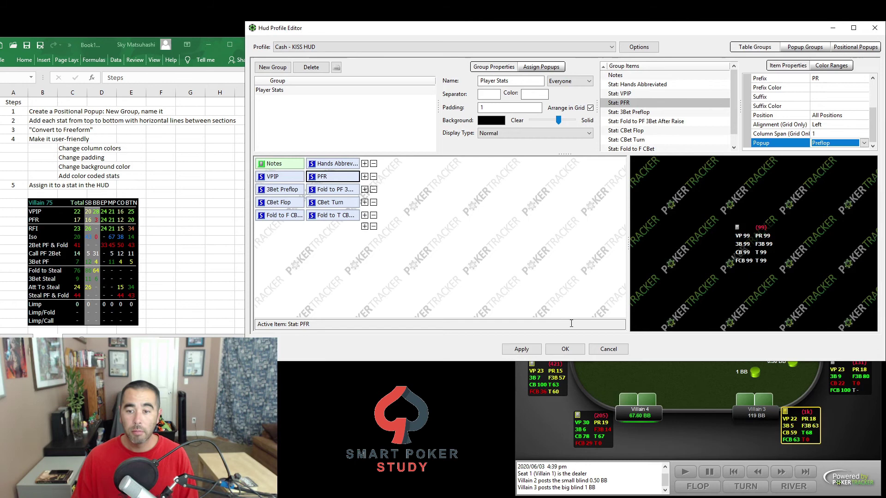
pyautogui.click(521, 350)
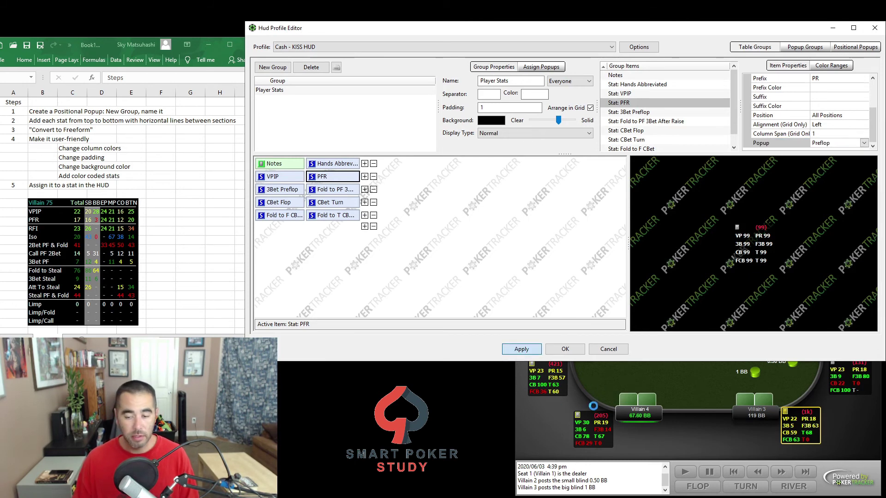
pyautogui.click(597, 391)
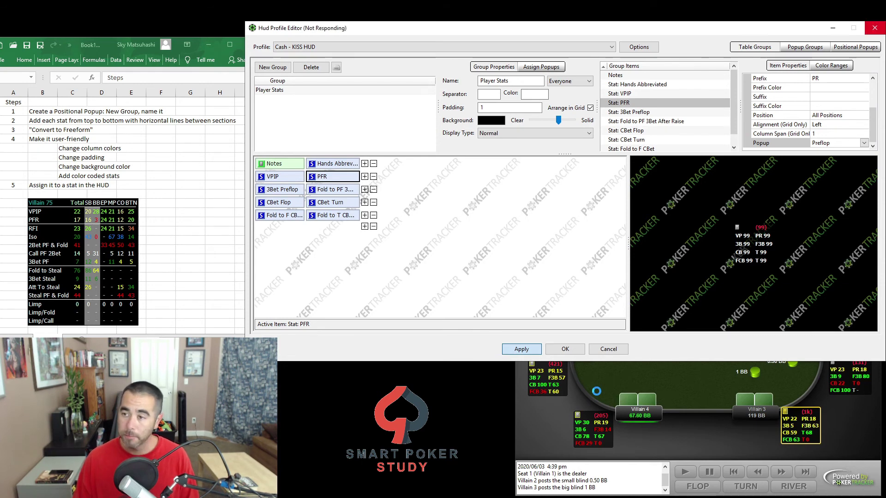